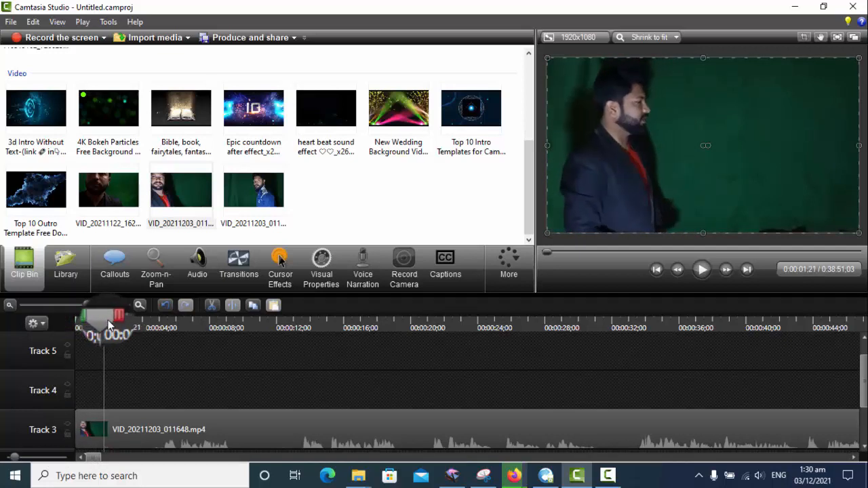
Split the Track 3 clip at 0:00:04;16, delete the opening part, and move the remainder to the start of the timeline
click(718, 266)
click(708, 265)
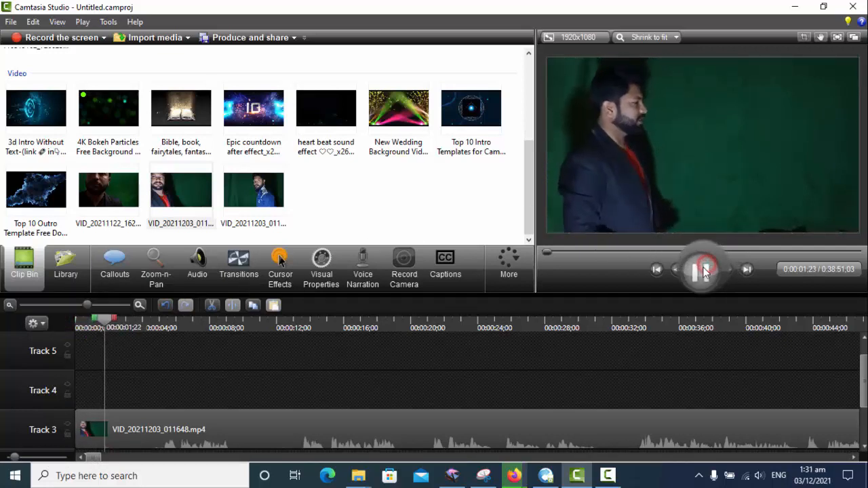
click(700, 270)
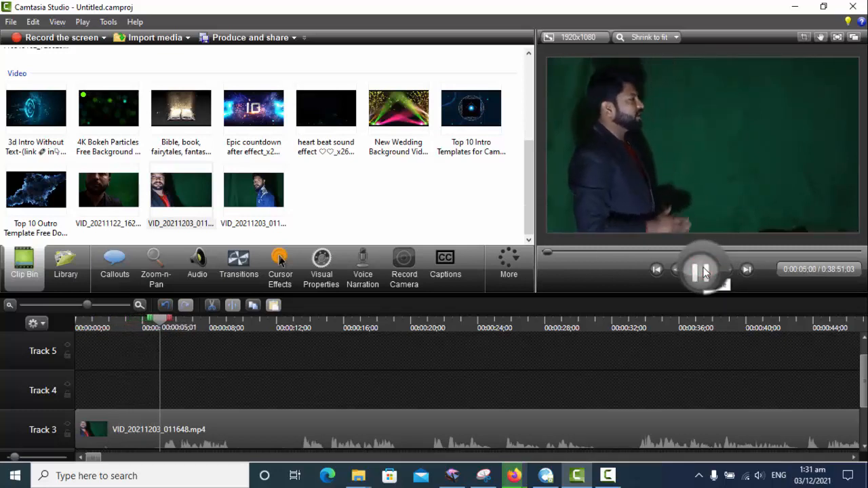
click(703, 270)
drag(174, 327, 150, 317)
click(168, 427)
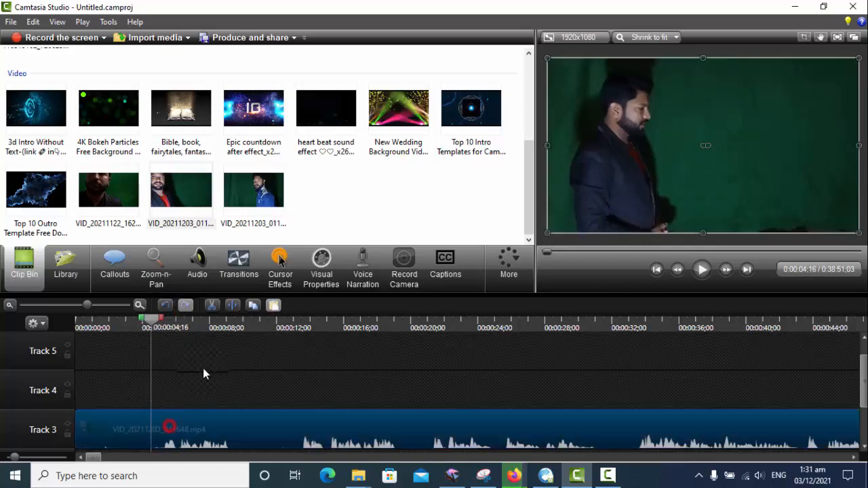
click(232, 305)
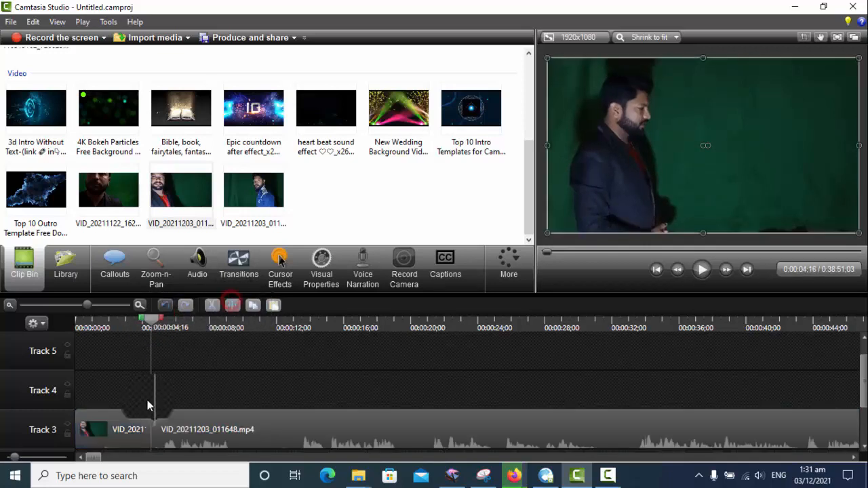
click(129, 432)
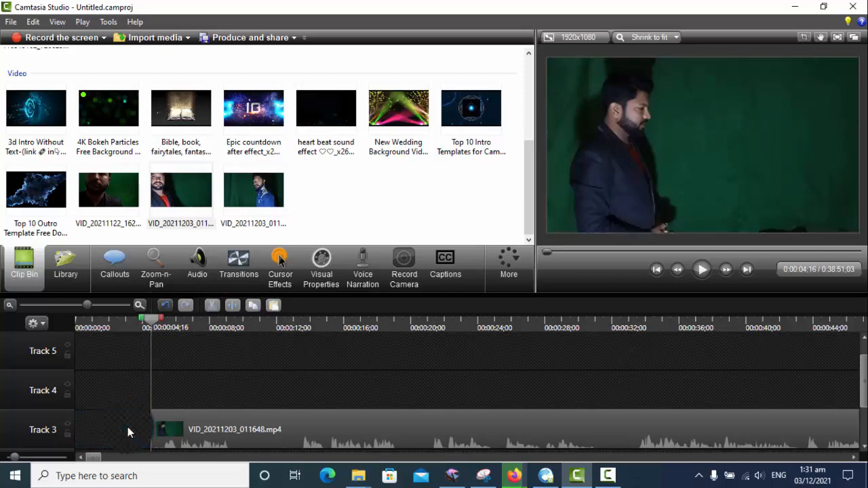
drag(169, 431, 76, 432)
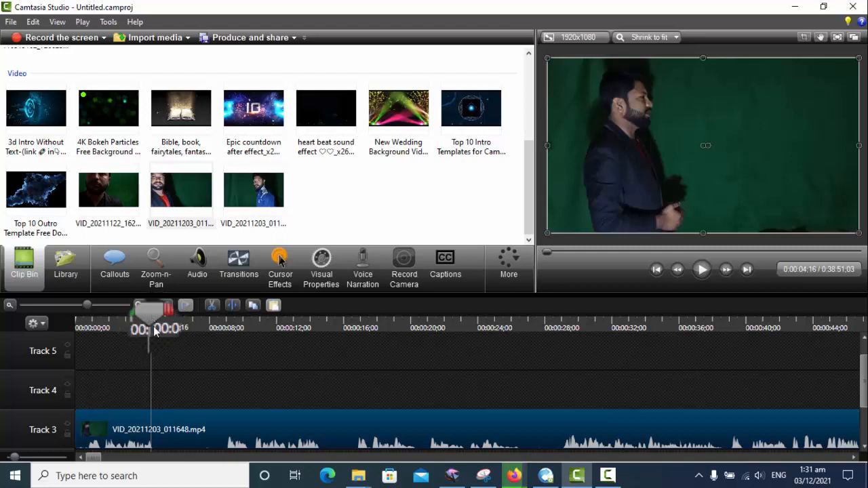
Apply the Remove a color visual effect to the Track 3 clip, using light green as the color
click(219, 440)
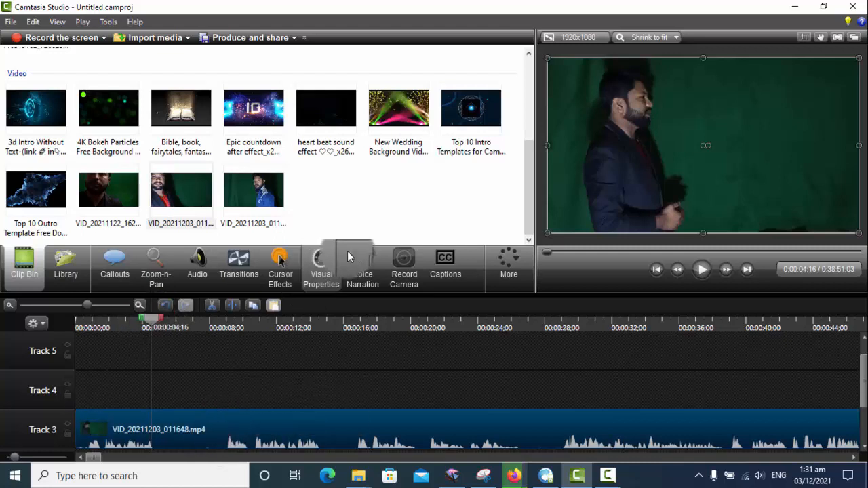
click(322, 266)
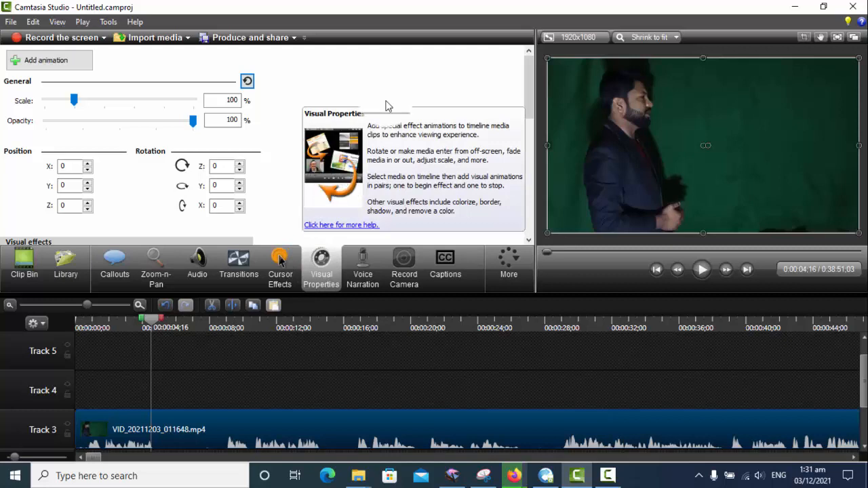
click(533, 80)
drag(532, 80, 522, 137)
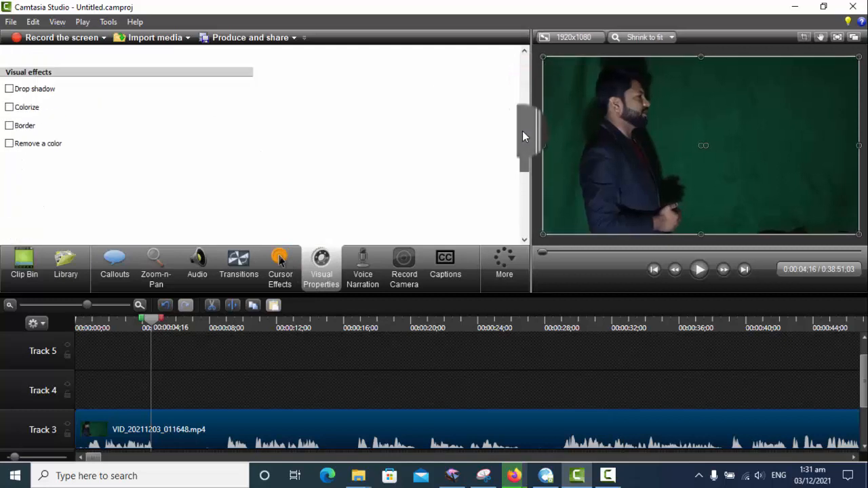
click(9, 143)
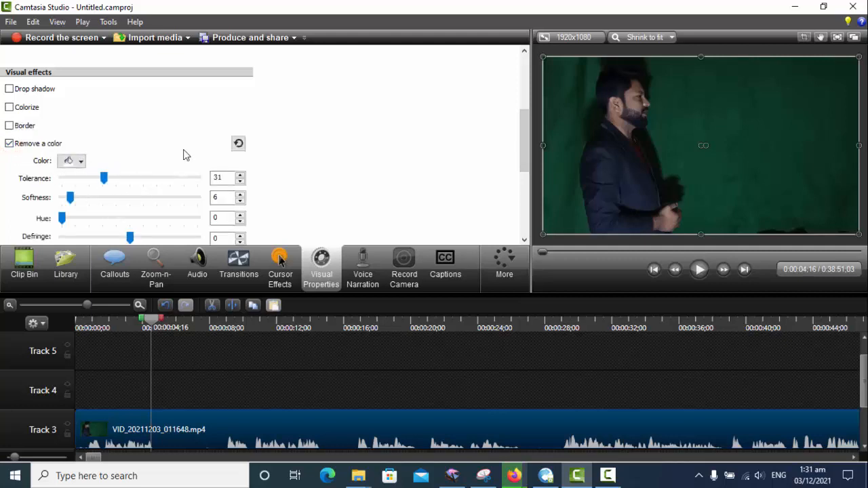
click(70, 161)
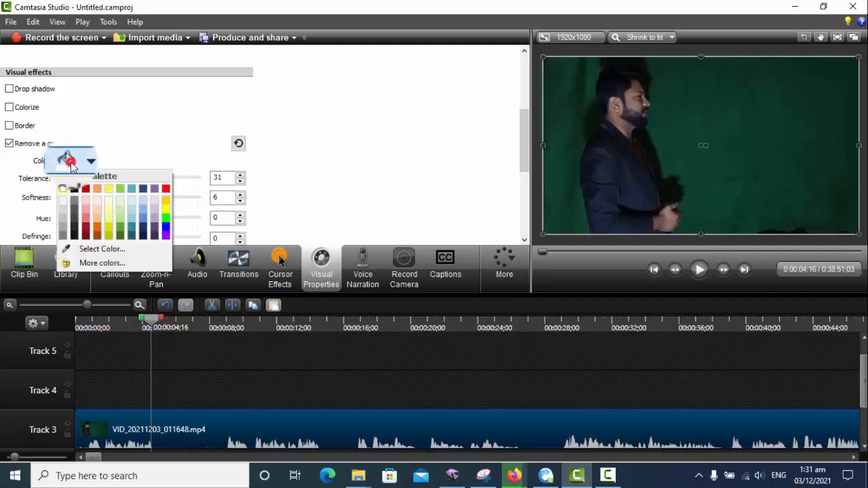
click(124, 192)
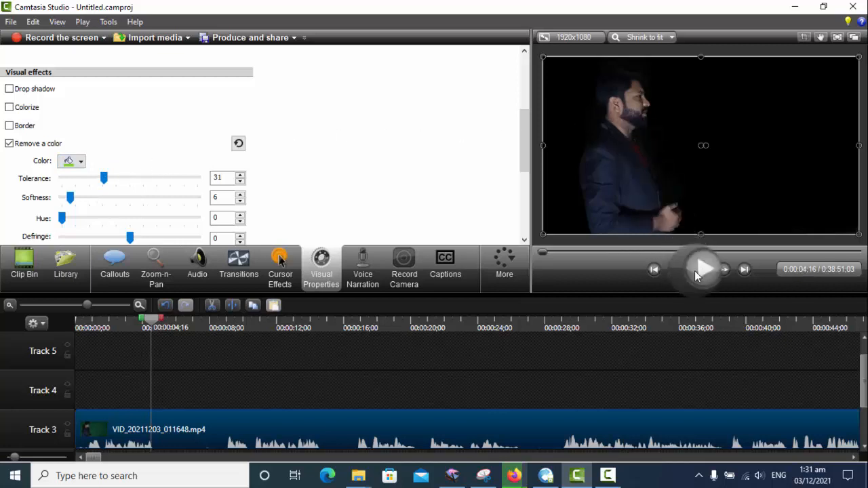
Play the Track 3 clip from the start of the timeline to check the background removal
drag(155, 321, 78, 325)
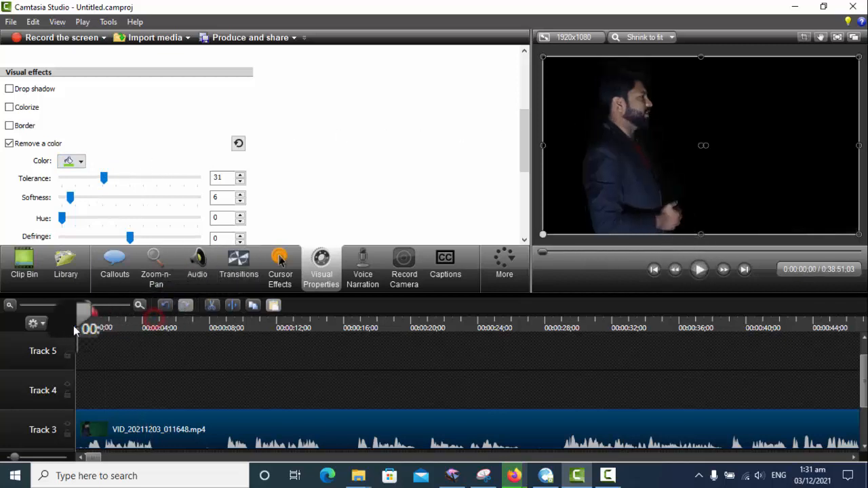
click(699, 271)
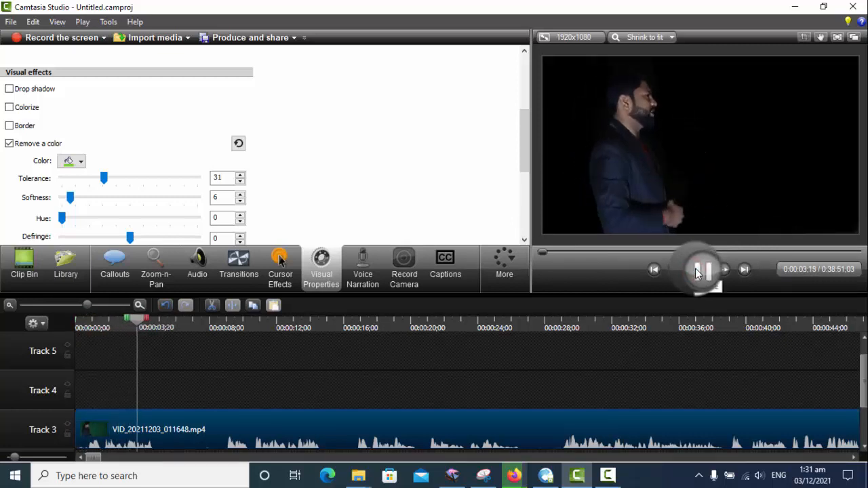
click(697, 270)
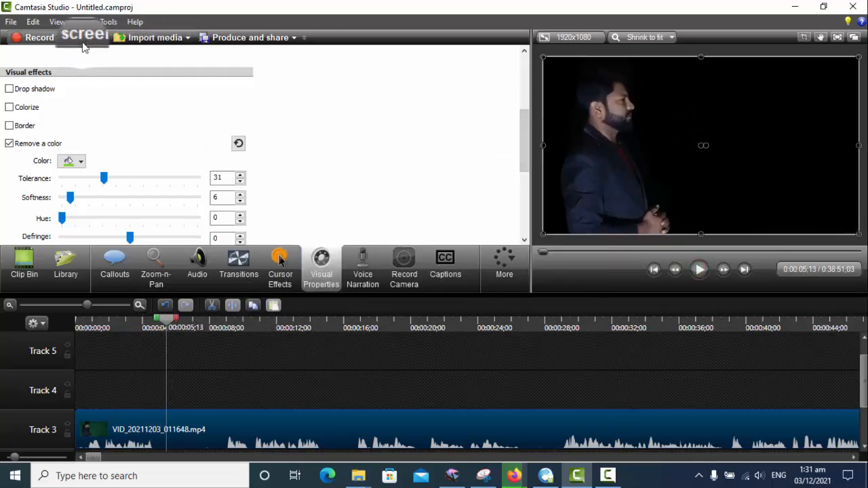
Place VID_20211203_011854.mp4 on Track 4 and shift it so its opening part lies before the playhead at 0:00:05;13
click(66, 268)
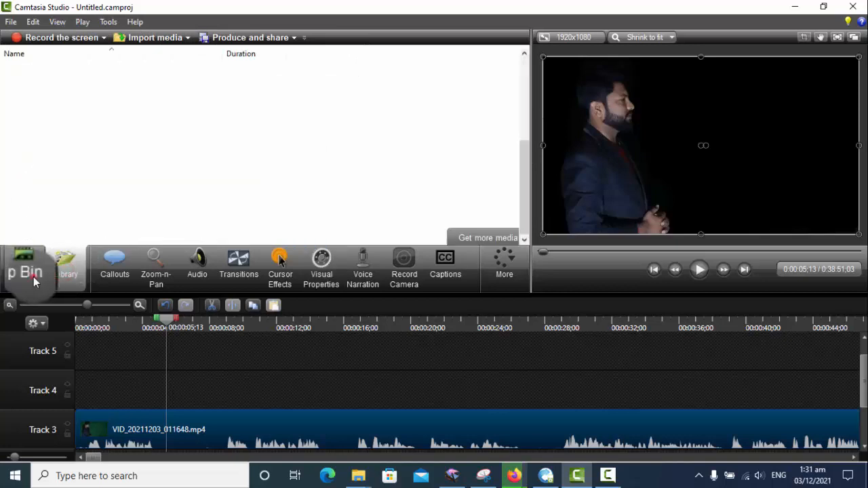
click(33, 277)
drag(253, 196, 198, 356)
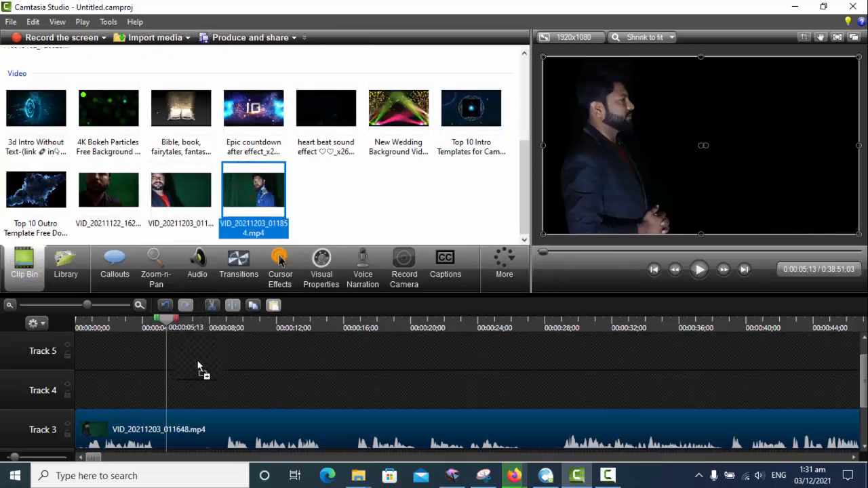
mouse_move(181, 395)
mouse_down()
mouse_move(215, 394)
mouse_move(198, 394)
mouse_up()
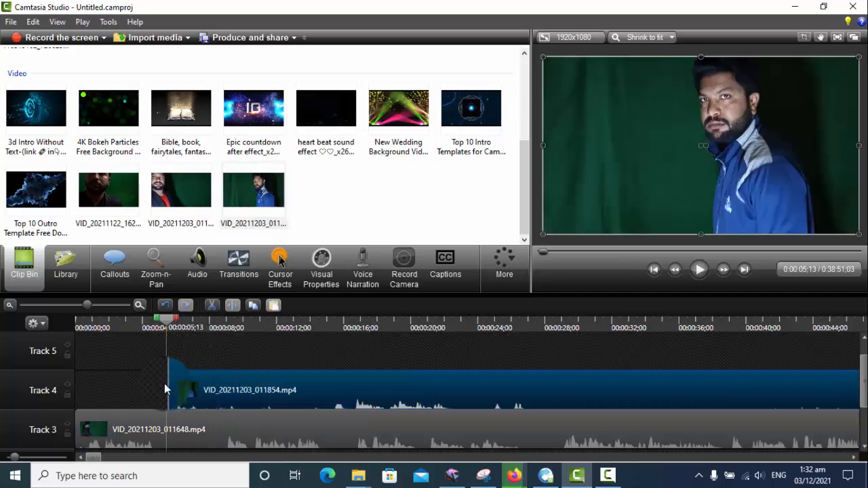
drag(168, 384, 234, 387)
drag(298, 392, 203, 389)
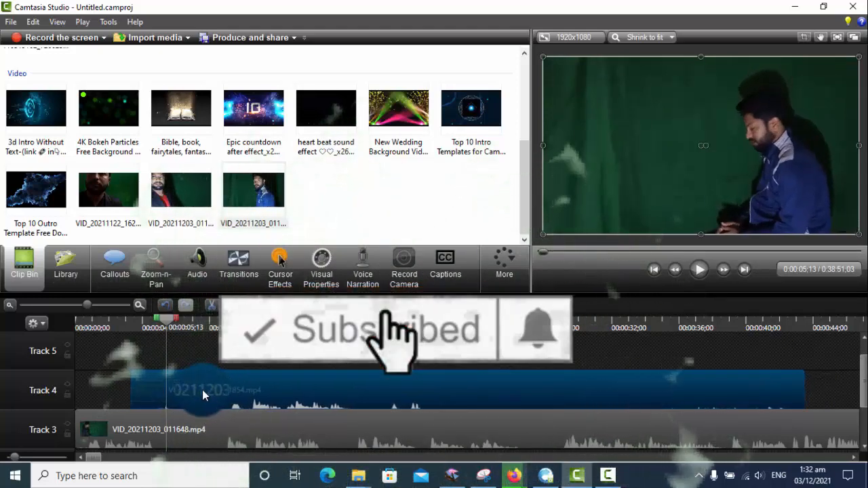
Split the Track 4 clip at 0:00:05;13 and delete the part before the cut
click(232, 305)
drag(159, 383, 166, 384)
click(145, 392)
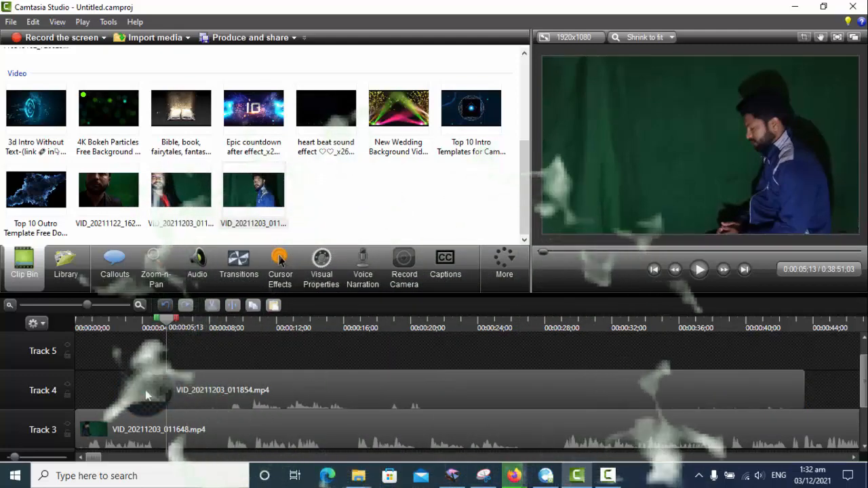
Apply the Remove a color visual effect to the Track 4 clip, using light green with a tolerance of 31
drag(168, 321, 24, 322)
click(378, 388)
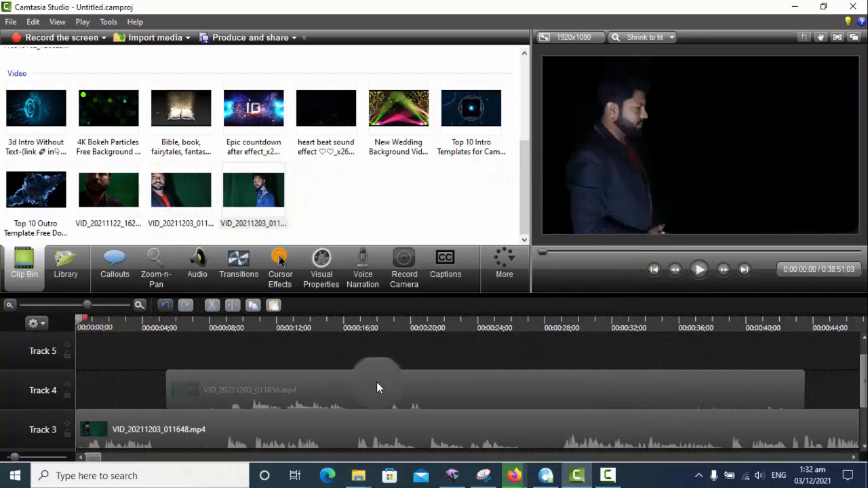
click(287, 373)
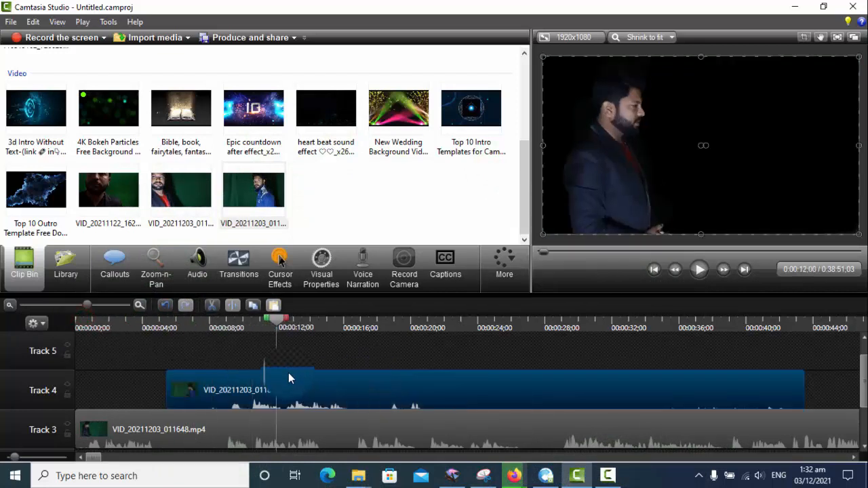
click(321, 268)
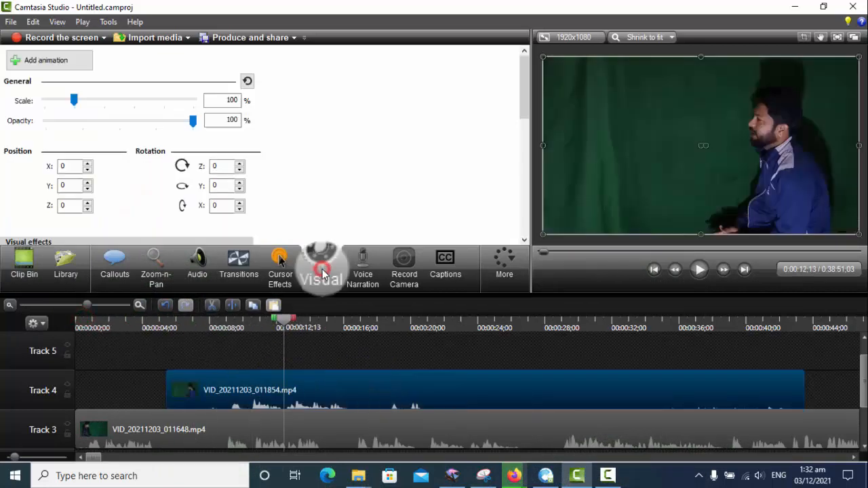
drag(526, 87, 522, 131)
click(10, 160)
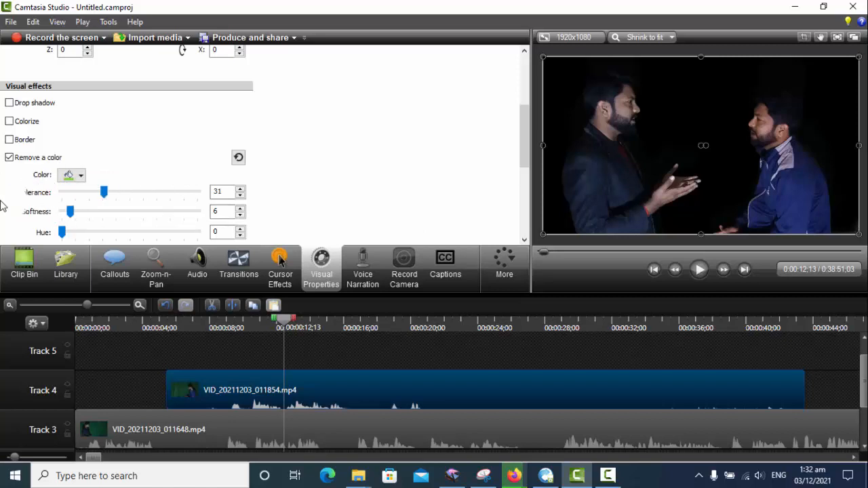
mouse_move(105, 193)
mouse_down()
mouse_move(83, 190)
mouse_move(107, 196)
mouse_up()
Preview the opening seconds of the composite and move the Track 4 clip to the start of the timeline
drag(286, 328, 112, 360)
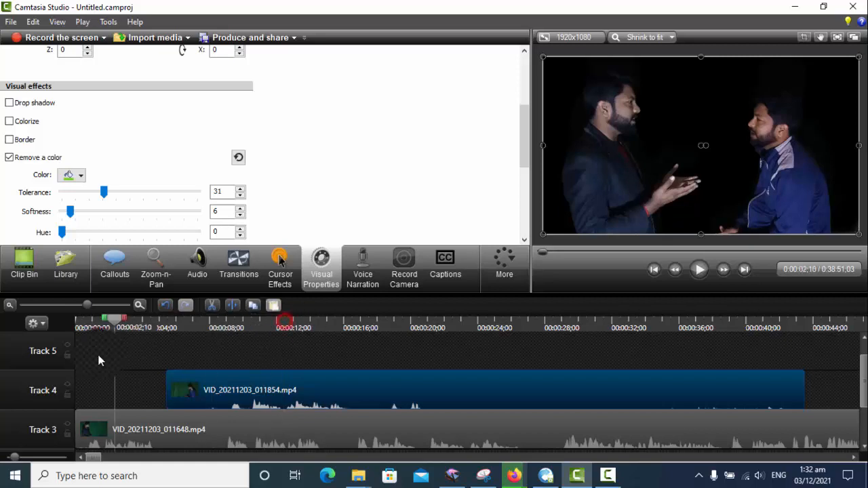
click(697, 271)
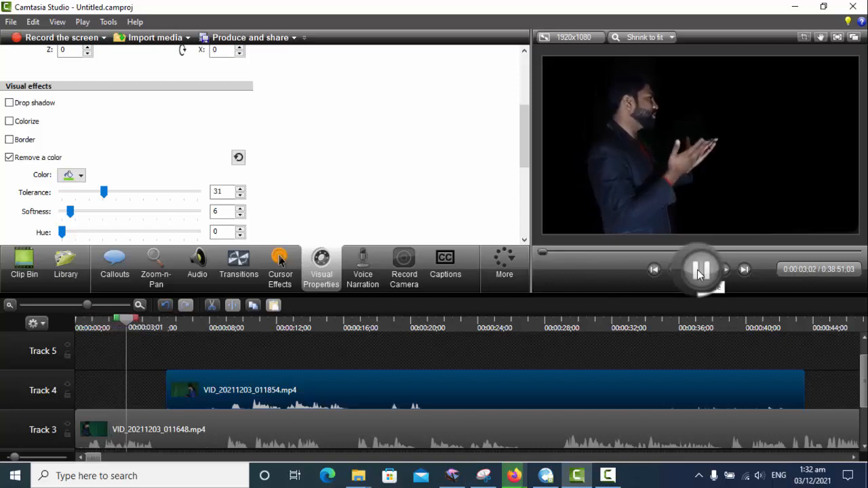
click(698, 271)
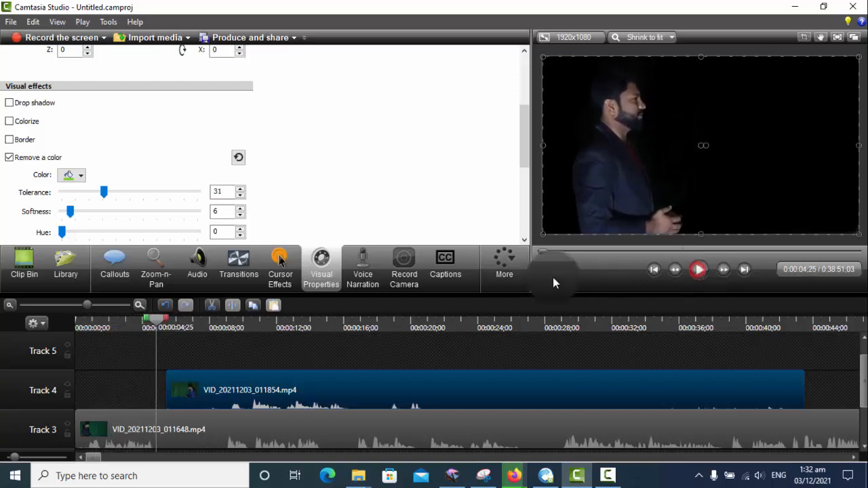
drag(157, 320, 77, 321)
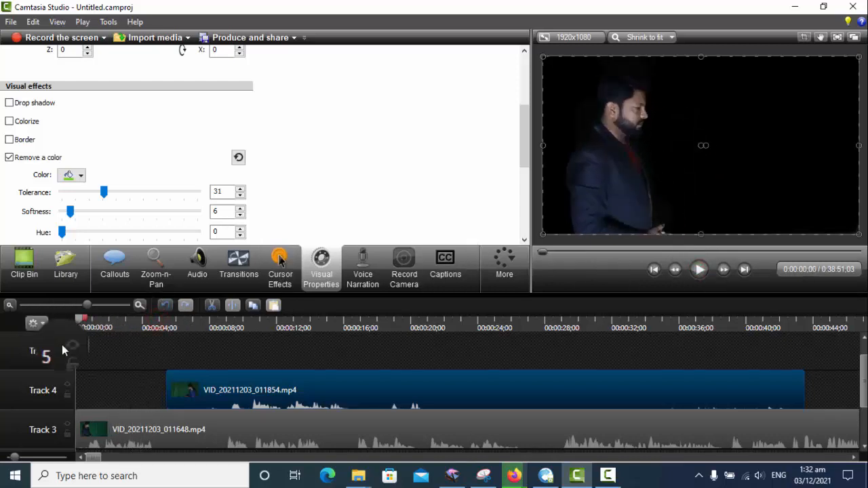
drag(204, 393, 40, 397)
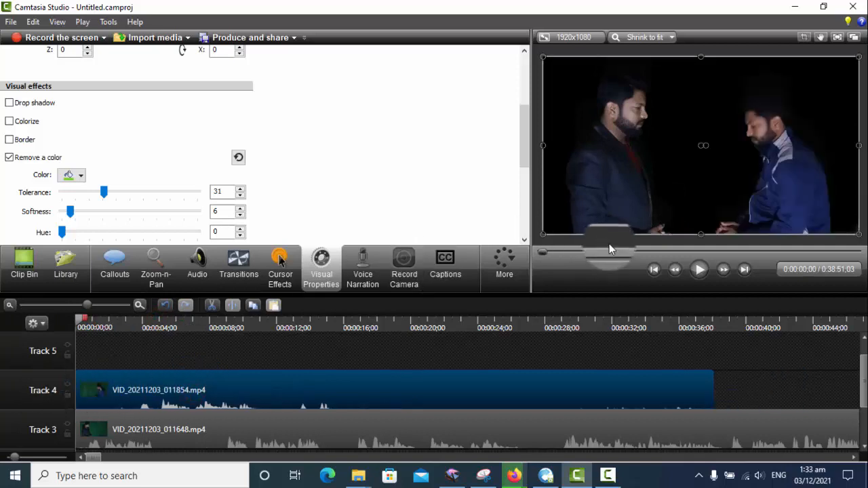
Play back the composite from the start and replay its middle section to check how the two clips interact
click(694, 272)
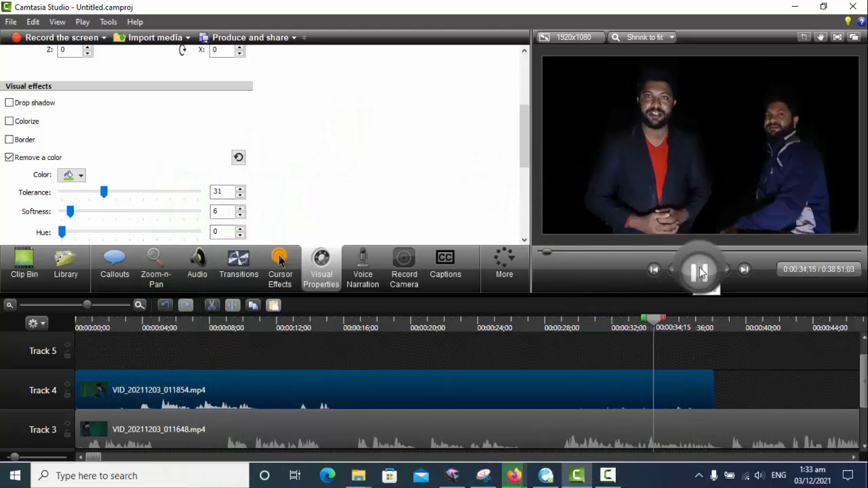
click(702, 272)
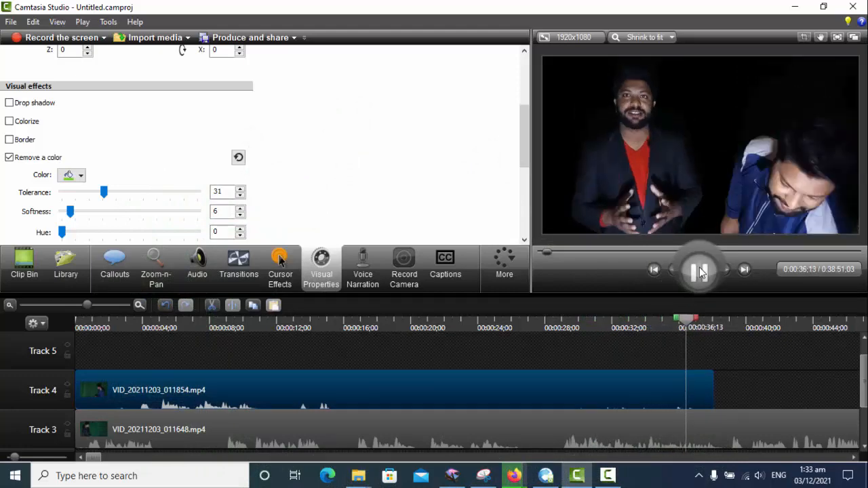
drag(687, 319, 625, 319)
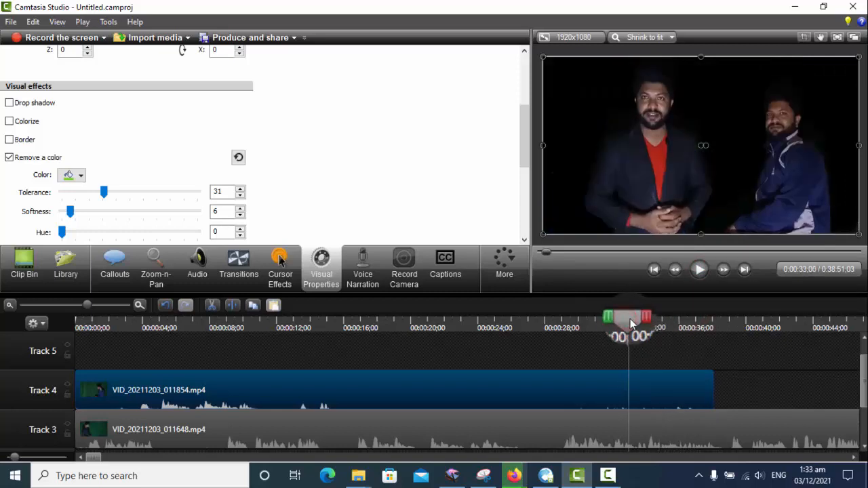
drag(615, 325, 235, 331)
click(700, 270)
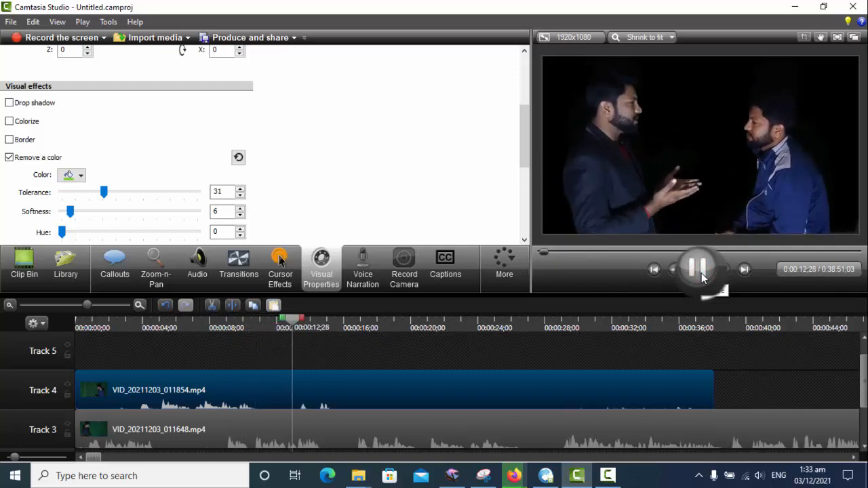
click(700, 270)
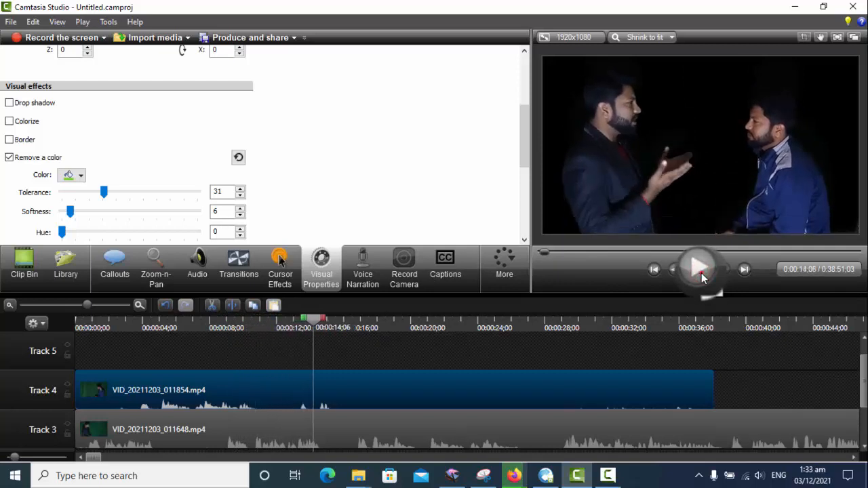
click(701, 272)
click(700, 271)
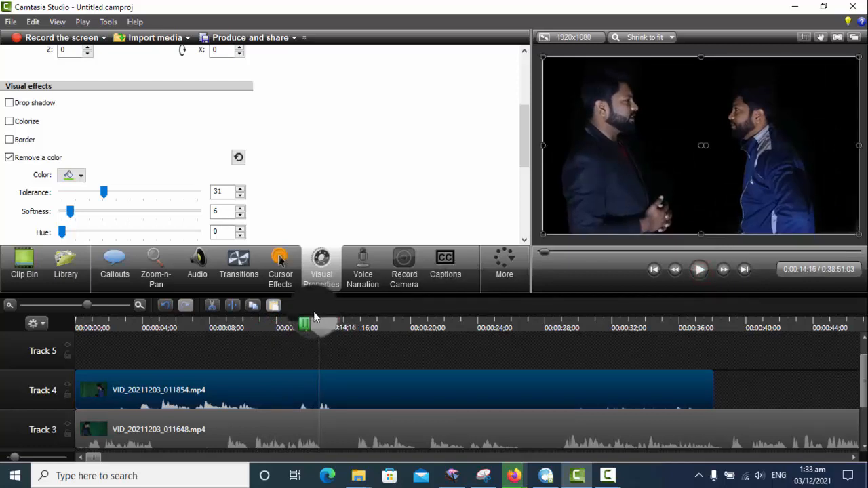
Play back the opening three seconds of the composite from the start of the timeline
drag(320, 324, 1, 331)
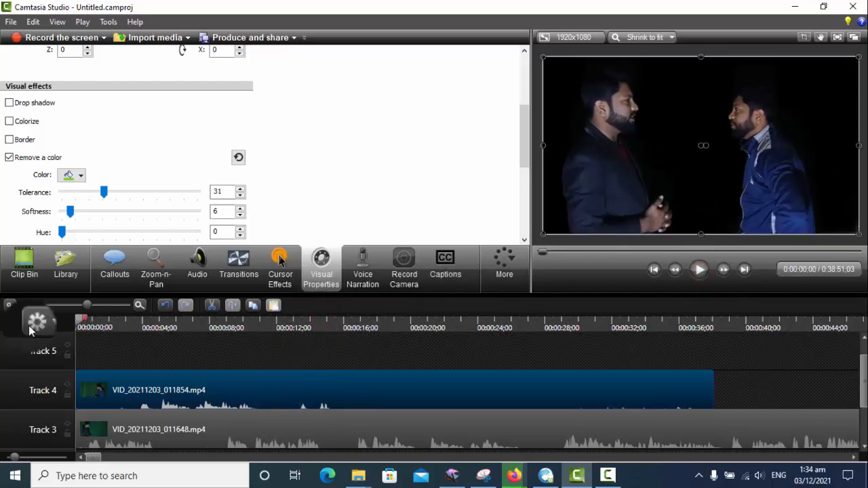
click(699, 270)
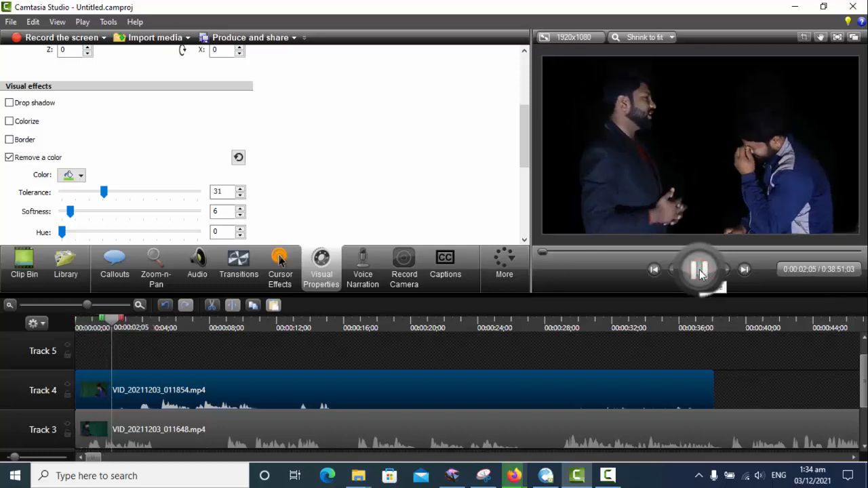
click(702, 271)
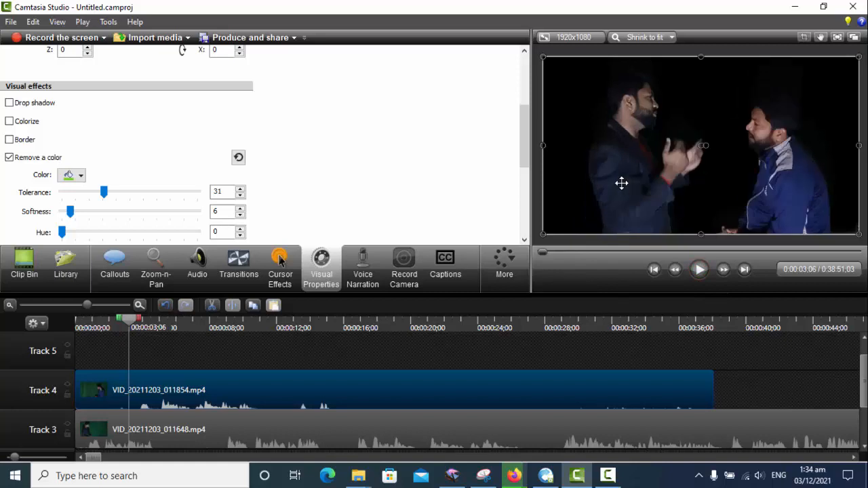
Shift the Track 4 clip toward the right side of the canvas to widen the space between the two actors
click(207, 429)
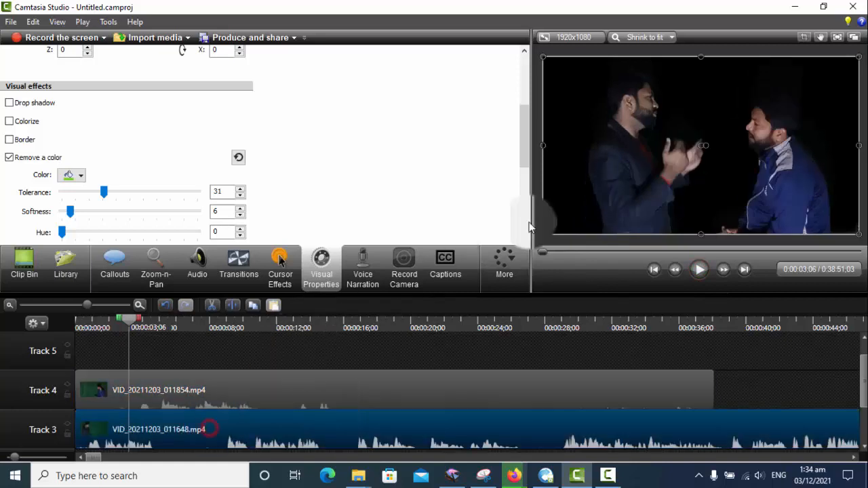
click(619, 169)
drag(620, 168, 648, 168)
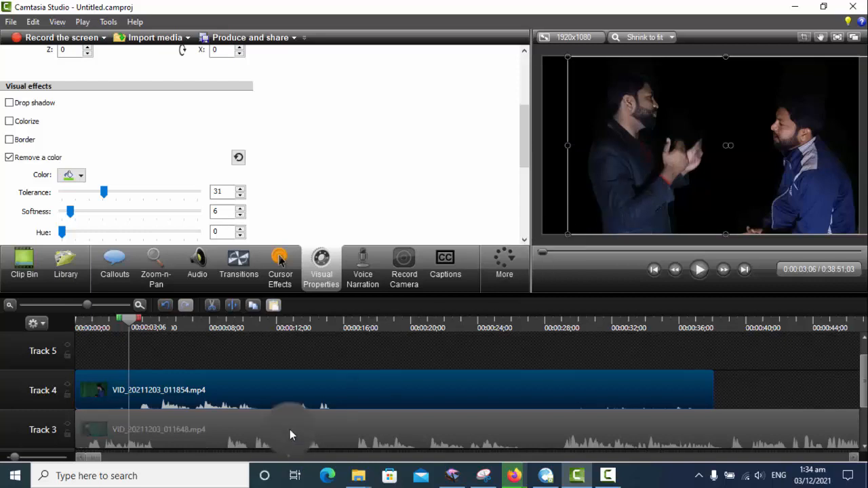
click(290, 433)
drag(643, 198, 661, 198)
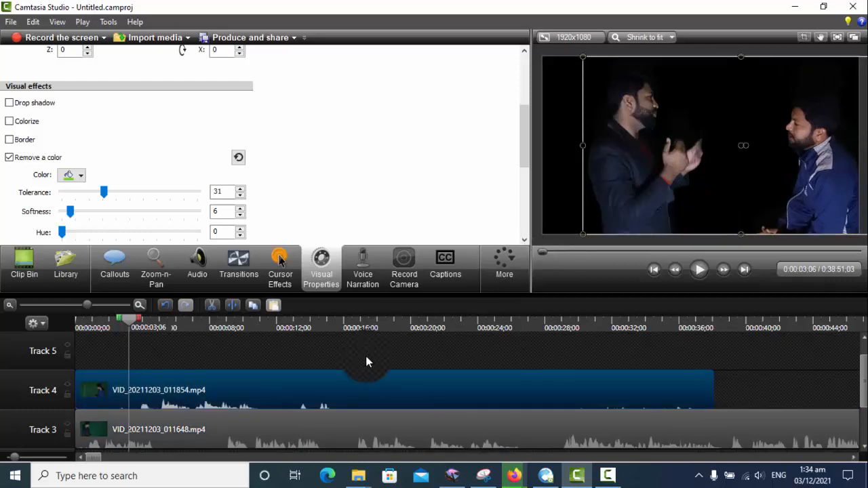
Shift the Track 3 clip left on the canvas and nudge the Track 4 clip slightly back toward the centre
click(317, 425)
drag(698, 141, 674, 145)
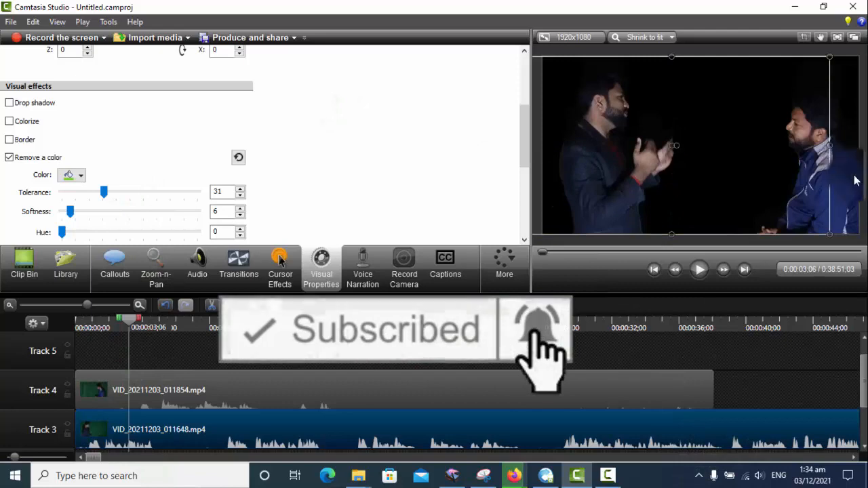
click(367, 403)
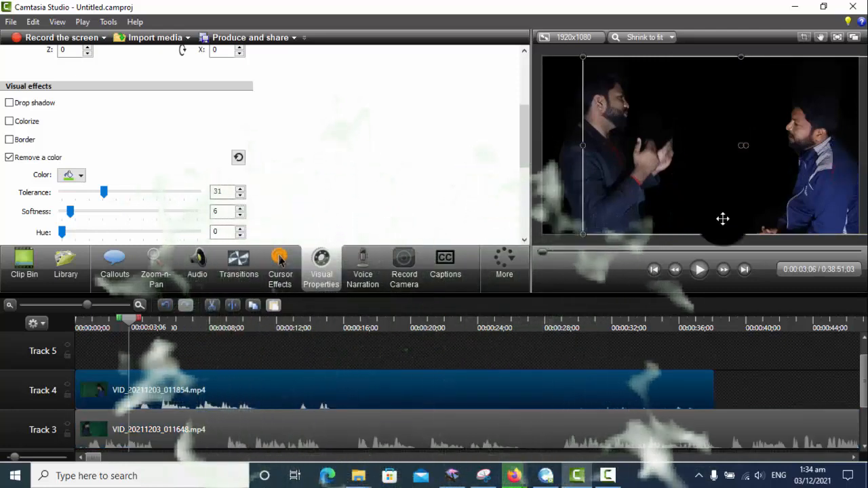
drag(746, 144, 727, 145)
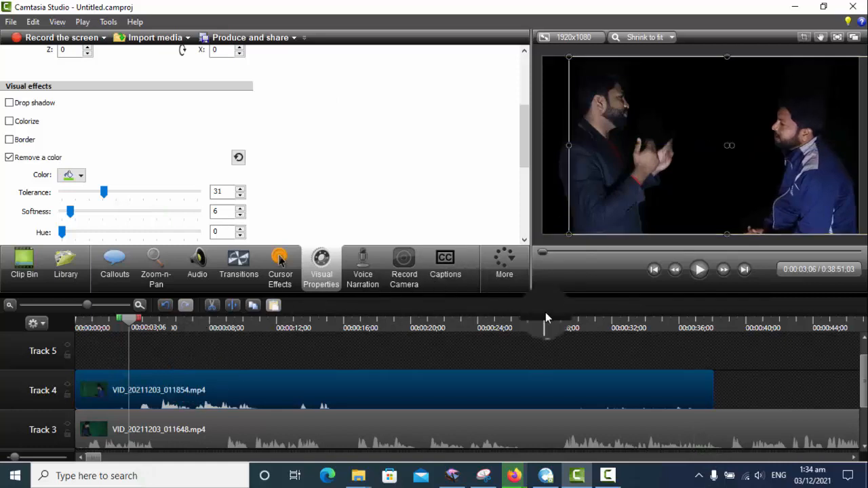
Import the background image pexels-fox-3829227.jpg from New folder on the E: drive
drag(864, 372, 865, 409)
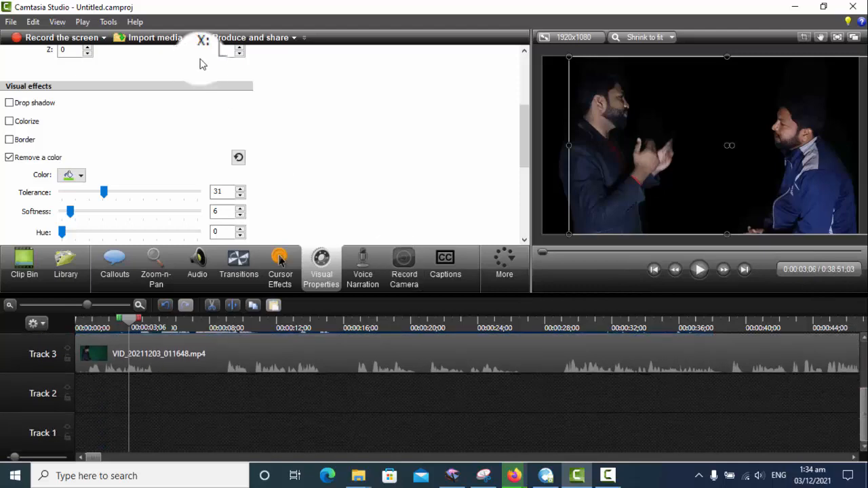
click(149, 37)
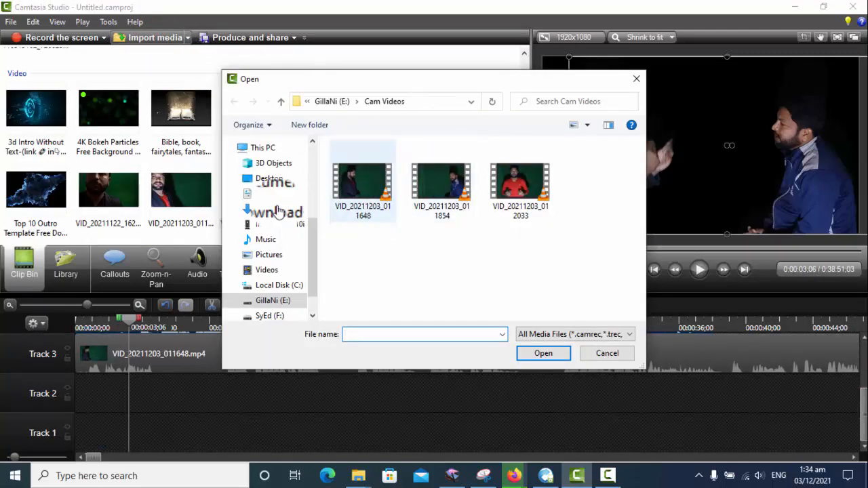
mouse_move(316, 262)
mouse_down()
mouse_move(311, 272)
mouse_move(313, 189)
mouse_move(320, 257)
mouse_up()
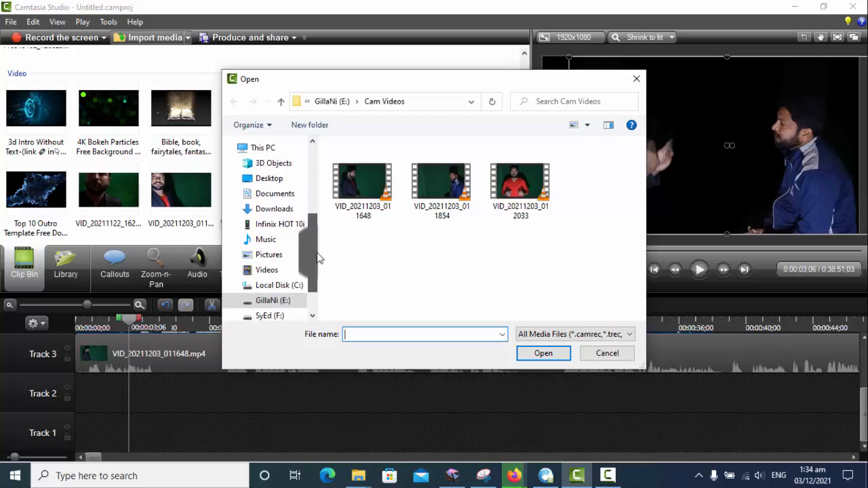
drag(319, 265, 319, 272)
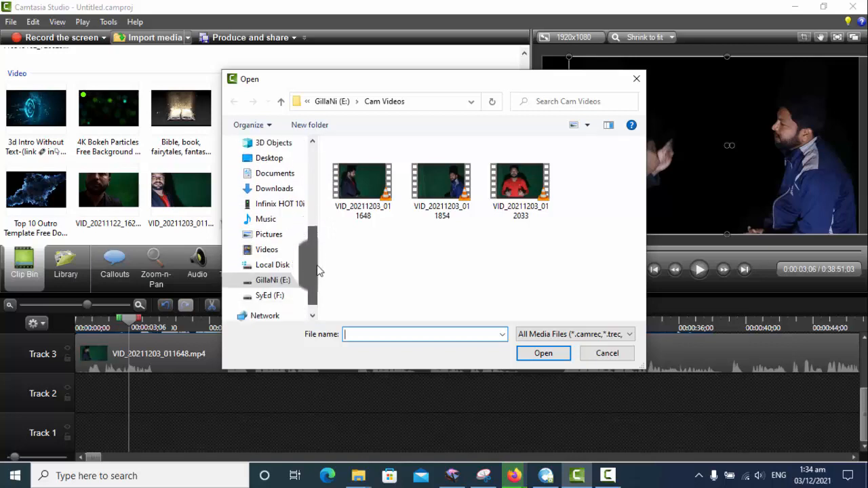
click(275, 281)
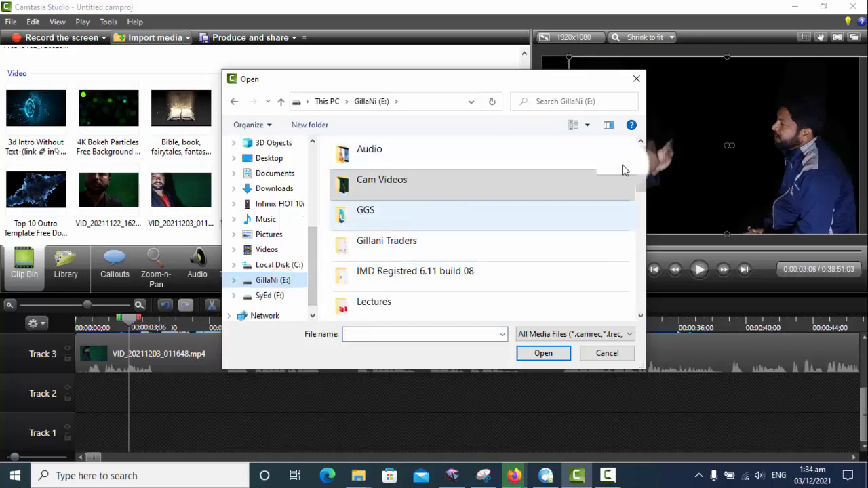
drag(641, 153, 642, 198)
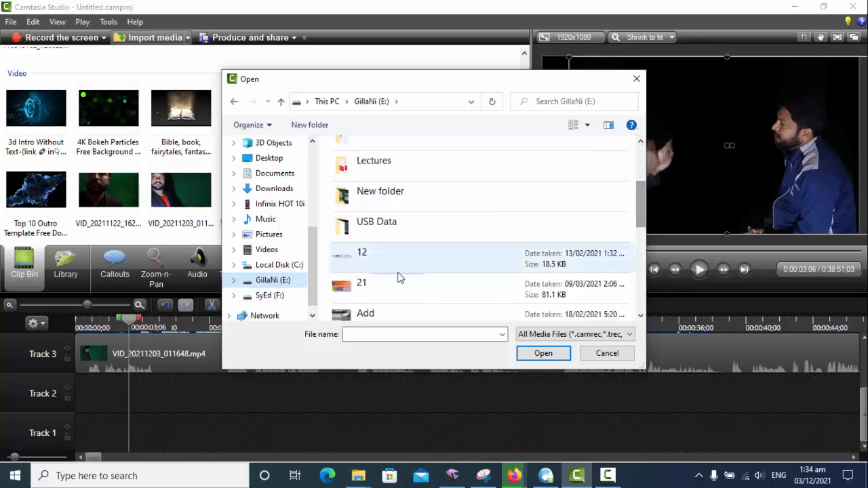
double_click(366, 213)
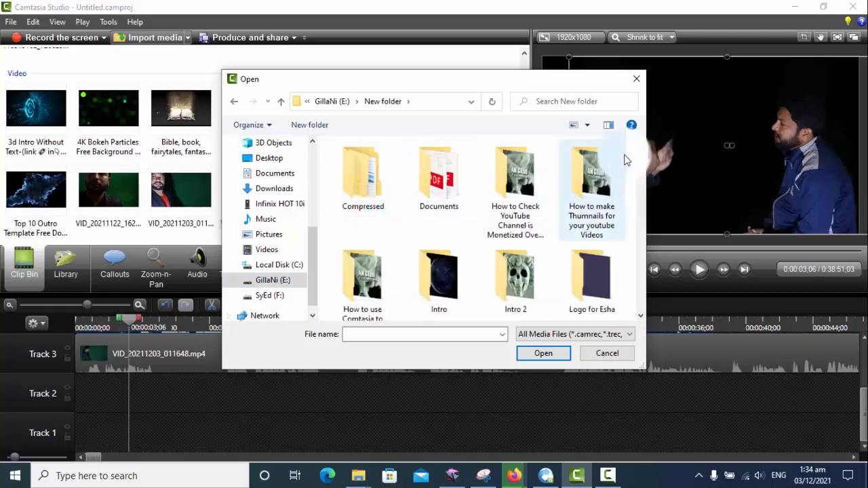
drag(638, 150, 643, 214)
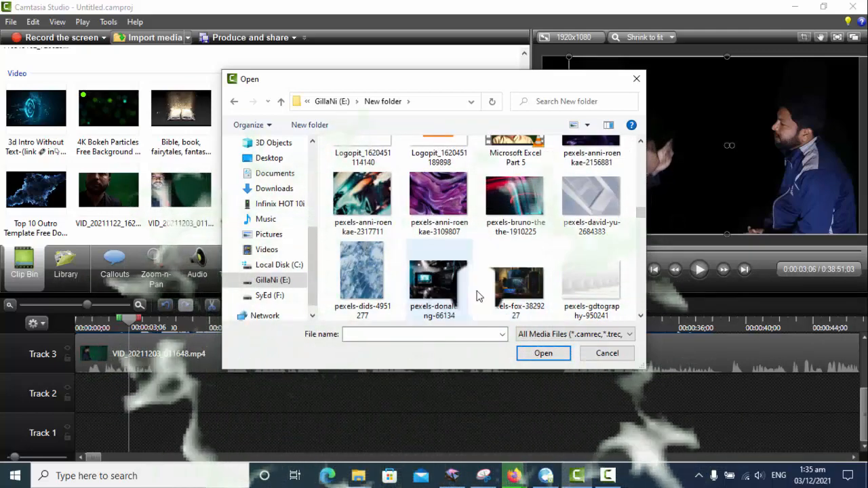
double_click(516, 296)
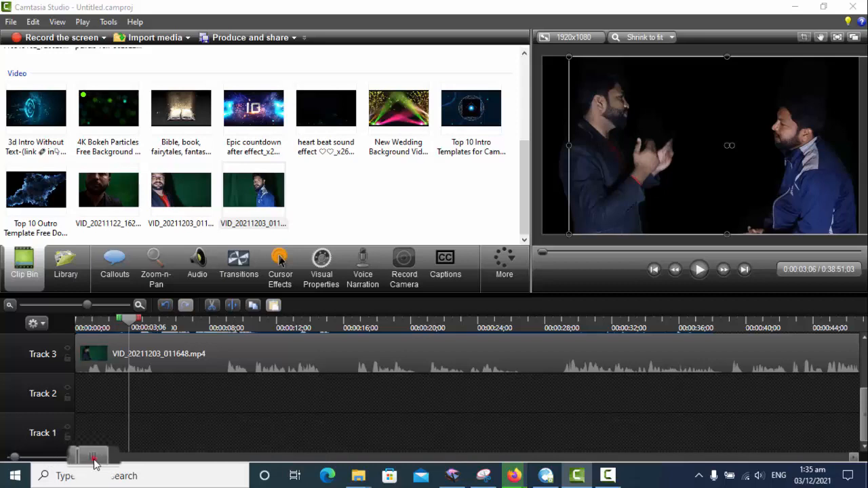
Place the pexels-fox-3829227.jpg image at the start of Track 1 and extend its duration to 0:01:00;25
drag(529, 171, 530, 134)
drag(109, 87, 115, 323)
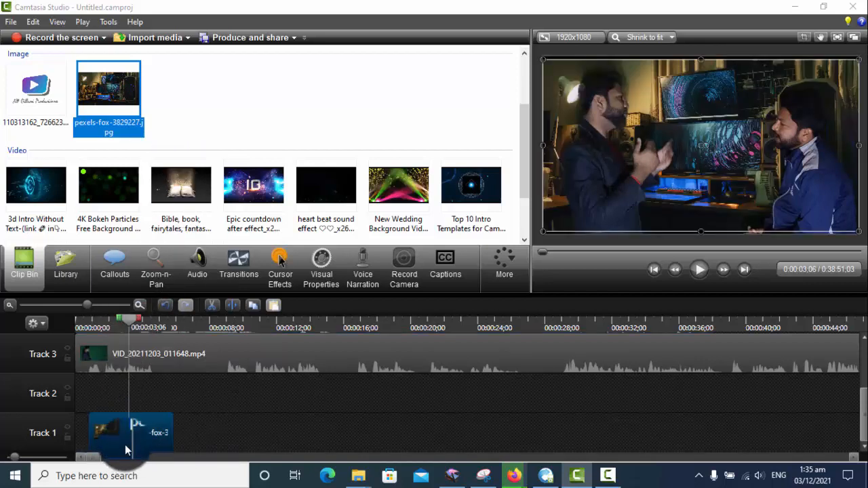
drag(120, 437, 92, 435)
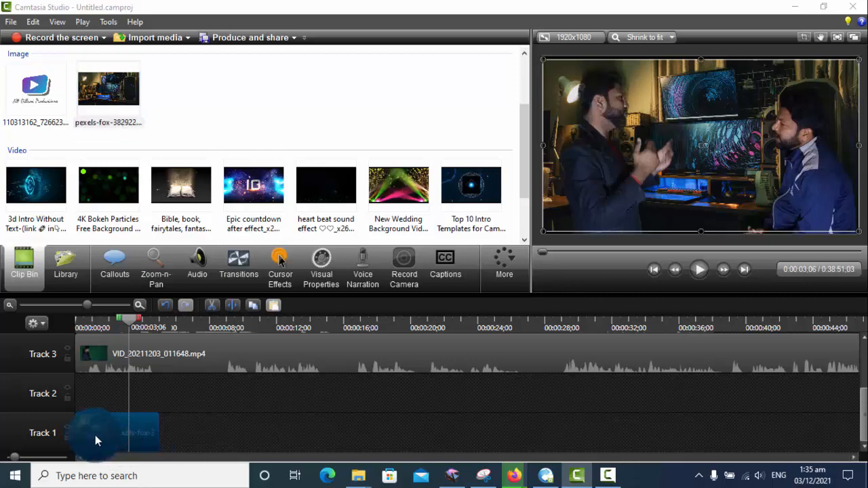
drag(157, 436, 682, 449)
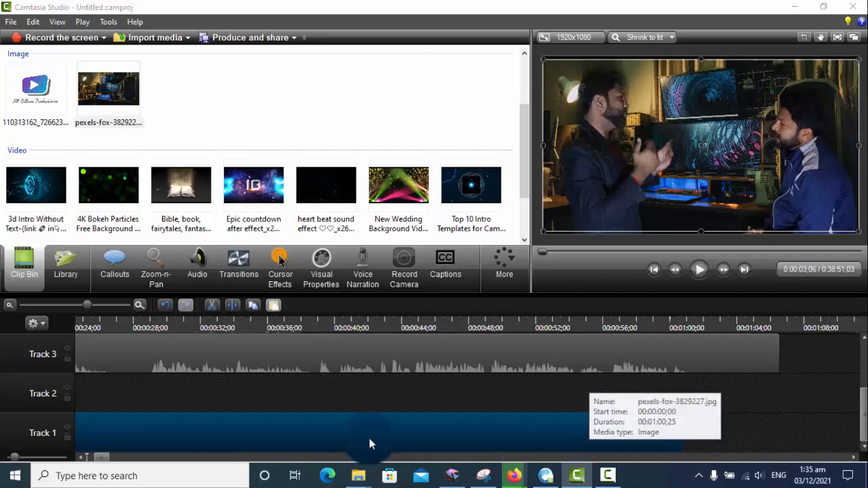
Play back the composite over the new background and replay the section around 0:00:04 to check the actors' timing
click(542, 255)
click(702, 273)
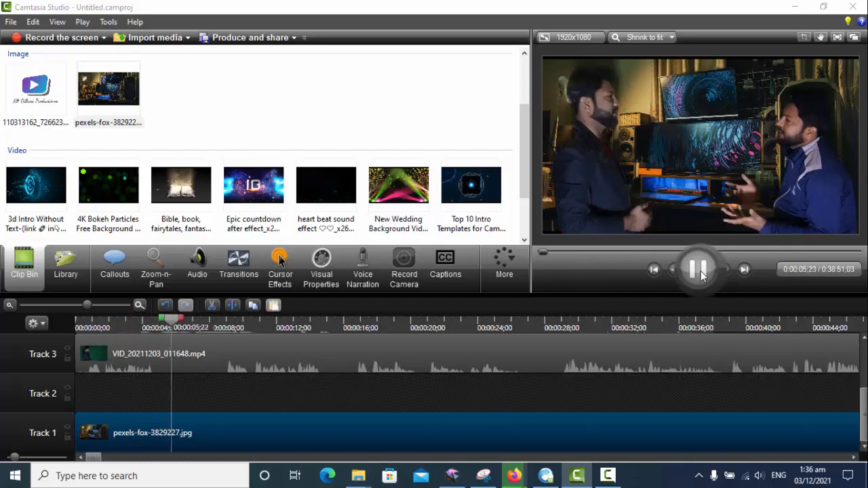
click(701, 272)
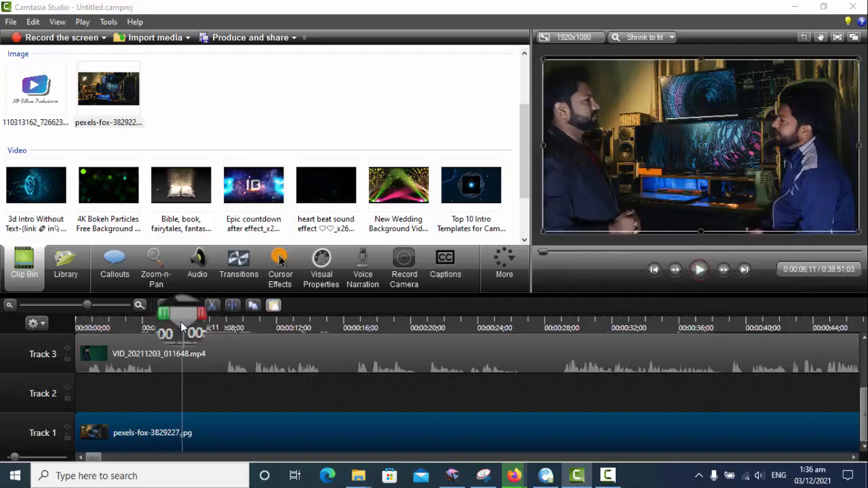
drag(183, 321, 143, 320)
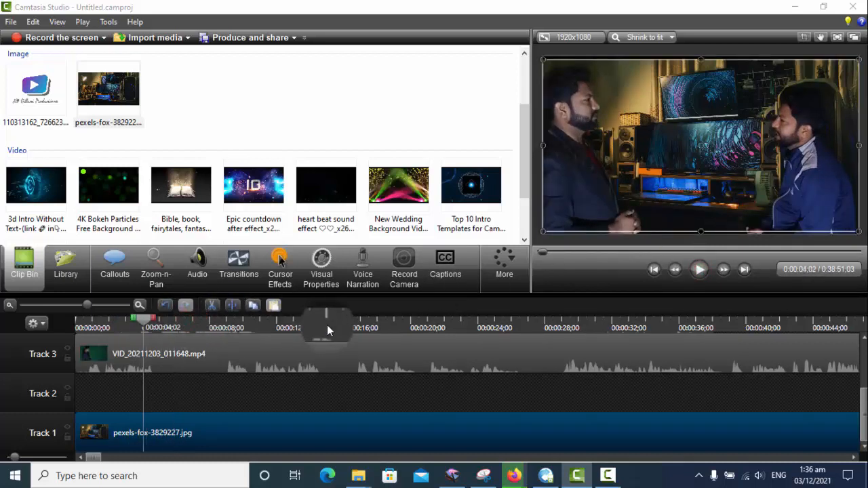
scroll(863, 416, up, 3)
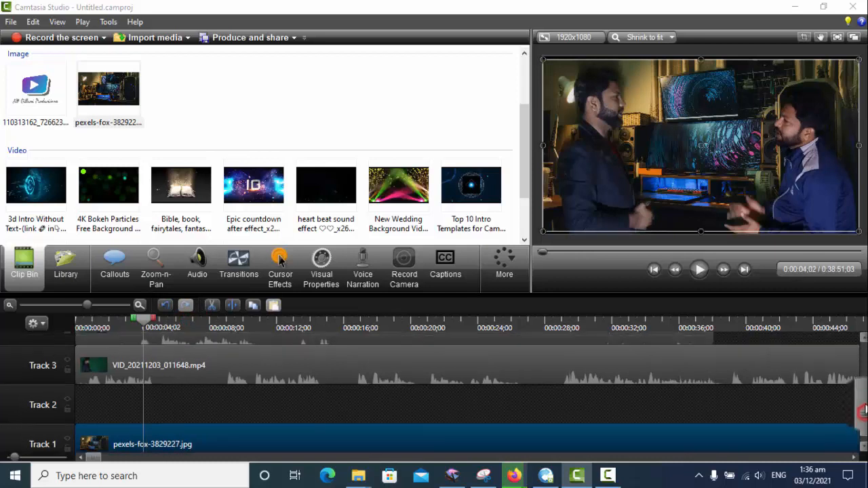
click(698, 269)
click(699, 269)
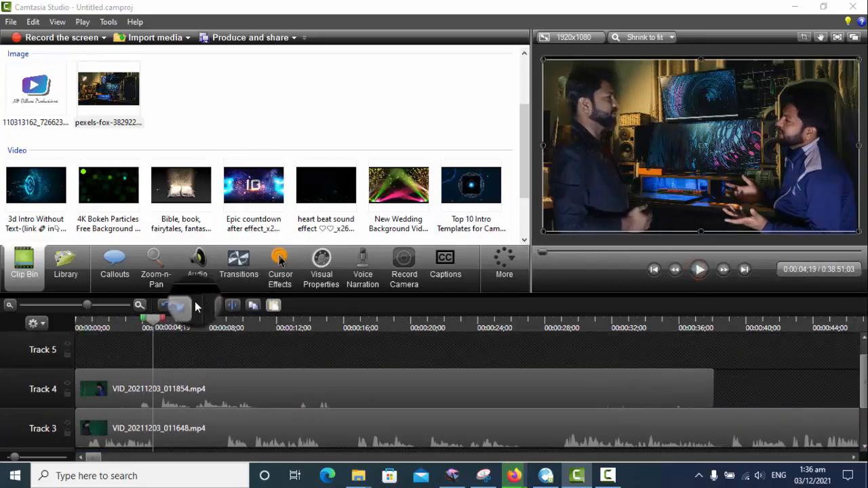
drag(151, 323, 135, 322)
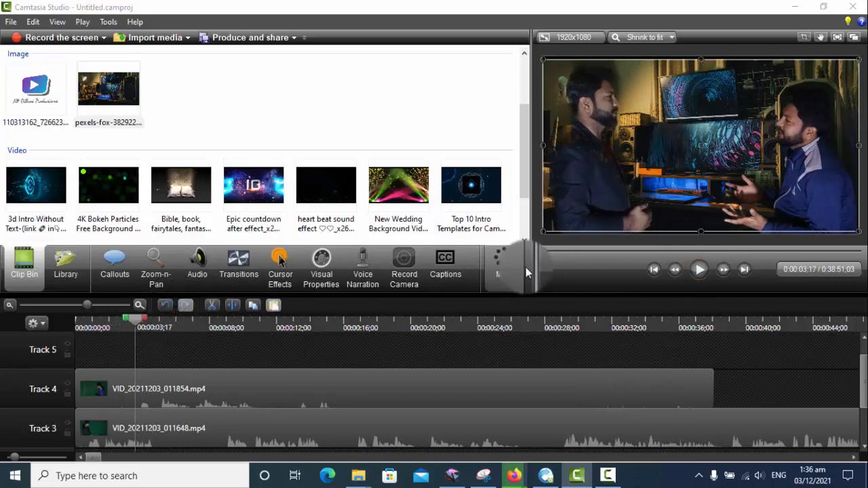
click(700, 270)
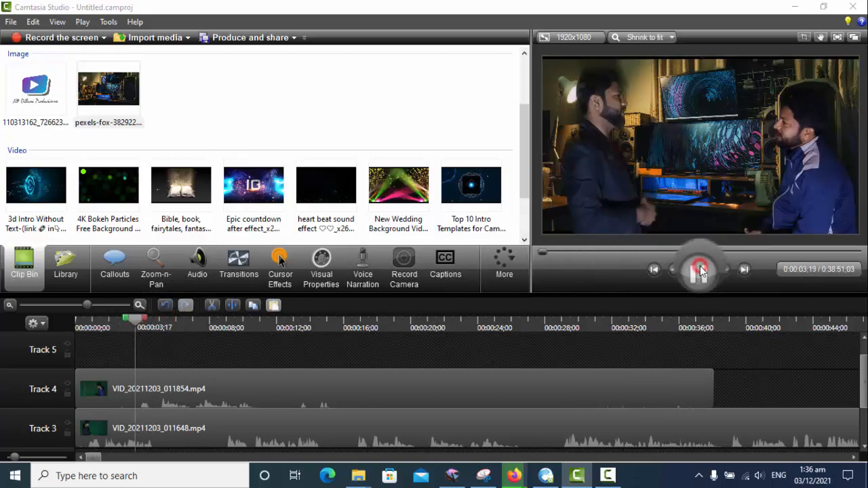
Split the Track 4 clip at 0:00:03;26 and move the part after the cut later, leaving a gap
drag(156, 318, 141, 320)
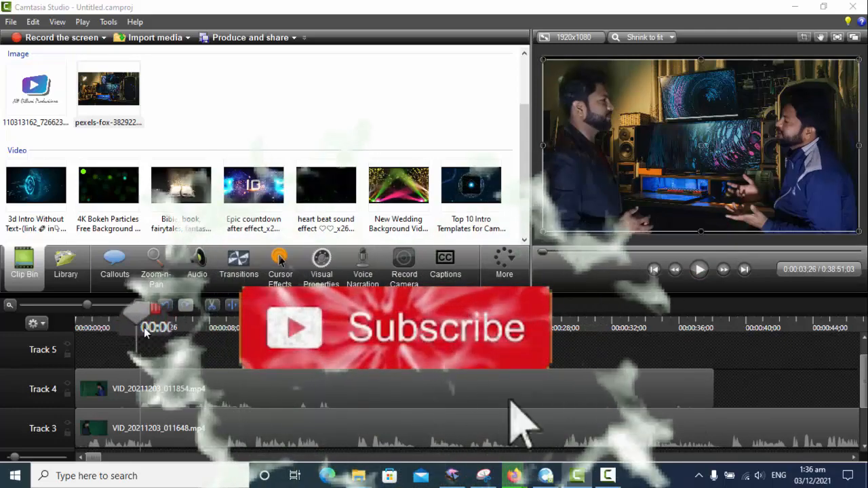
click(166, 405)
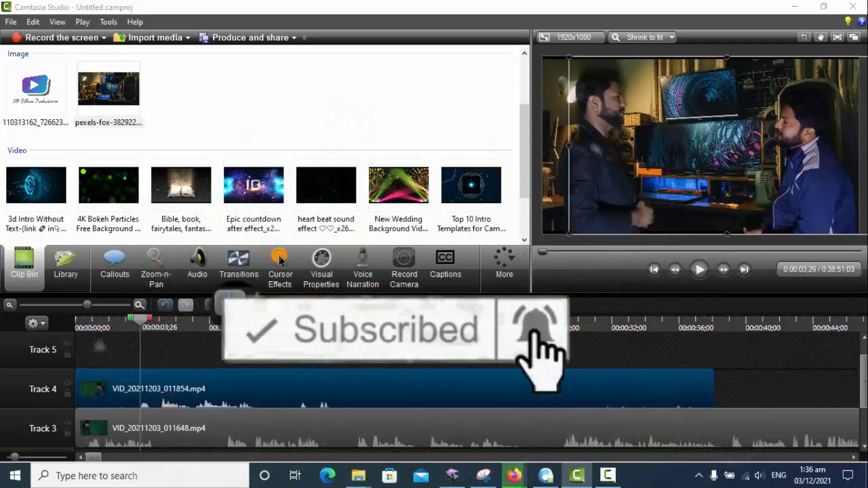
click(233, 304)
click(115, 395)
drag(192, 401, 241, 401)
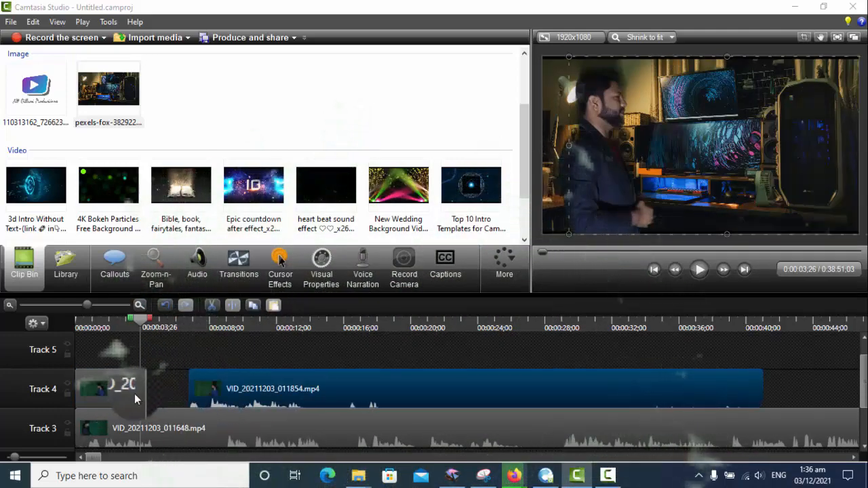
Split the first Track 4 segment at 0:00:02;21
click(127, 393)
click(140, 322)
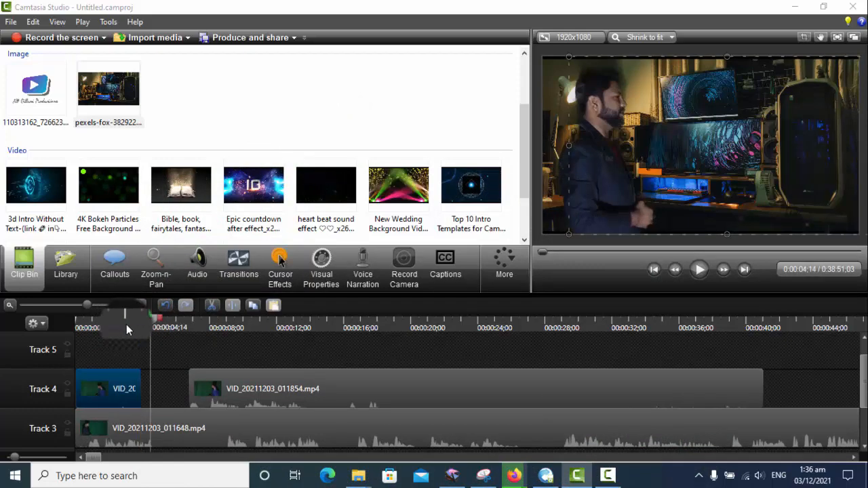
click(121, 324)
click(212, 306)
Slow the short Track 4 segment after 0:00:02;21 to 70% clip speed and move the following clip up against it
click(125, 390)
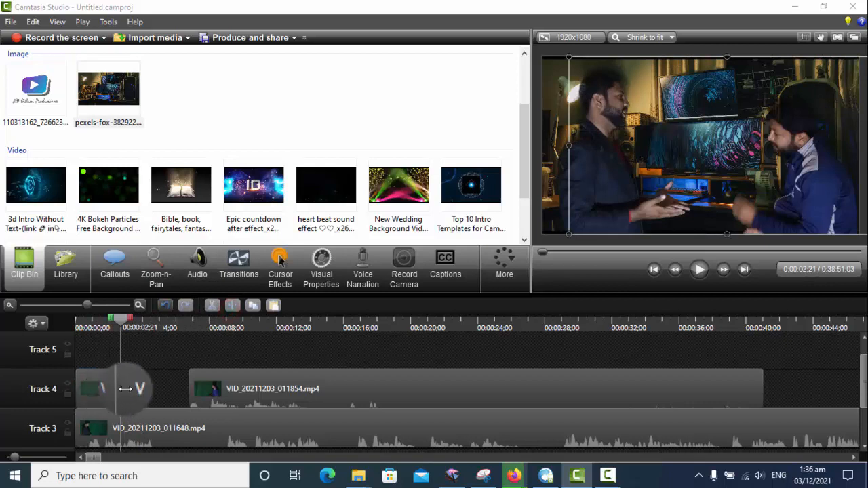
right_click(127, 394)
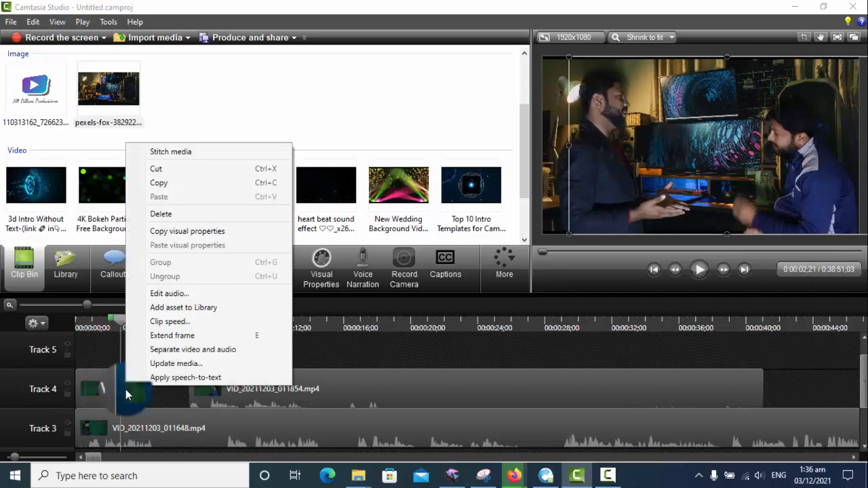
click(173, 323)
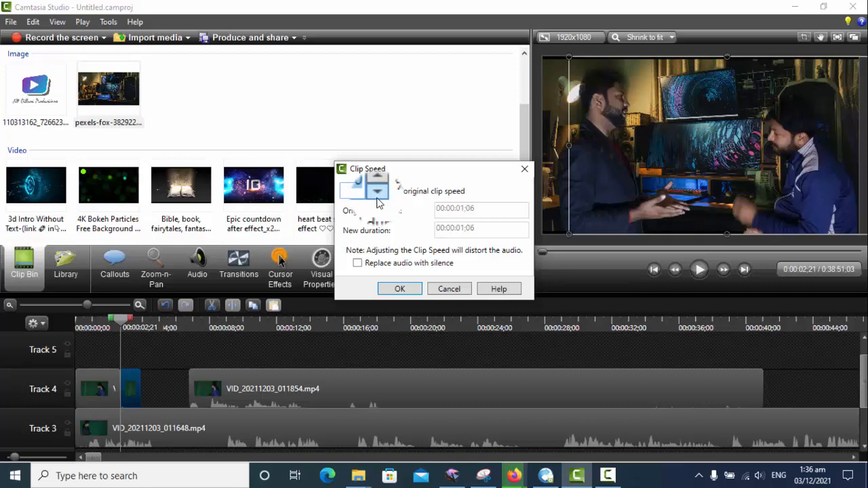
click(378, 201)
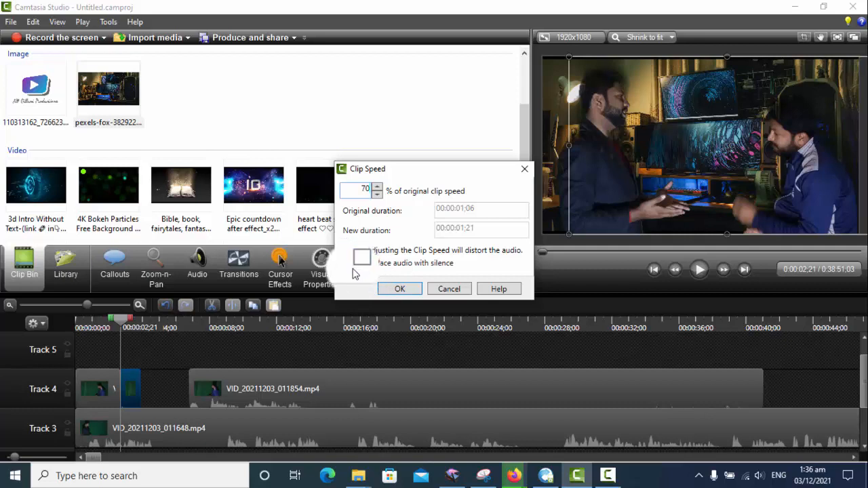
click(398, 289)
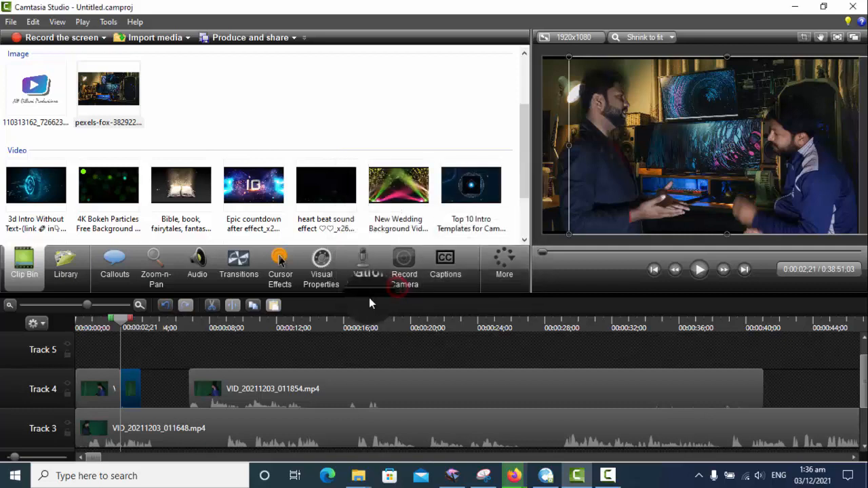
drag(222, 388, 178, 388)
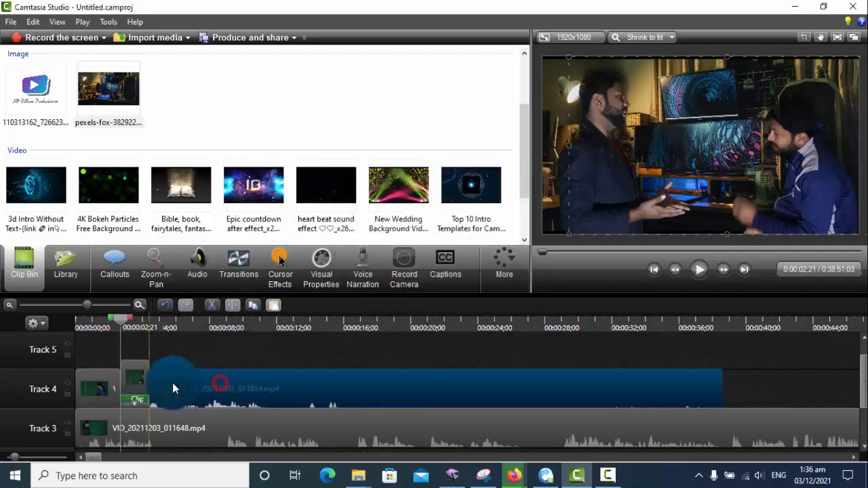
Play back the composite from the start to check the actors' timing around the slowed Track 4 segment
drag(118, 316, 29, 323)
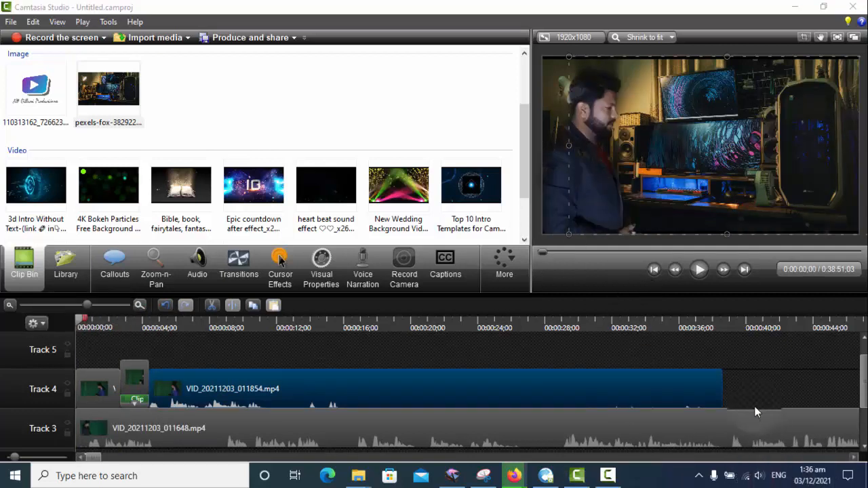
click(759, 476)
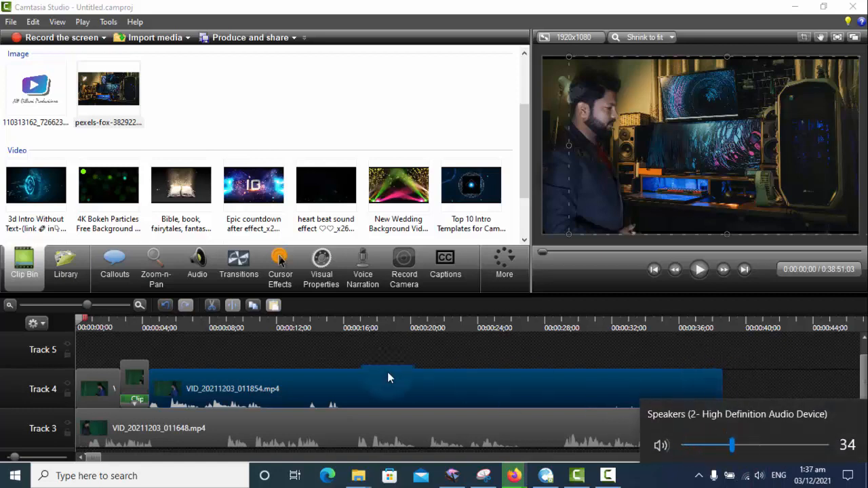
click(699, 270)
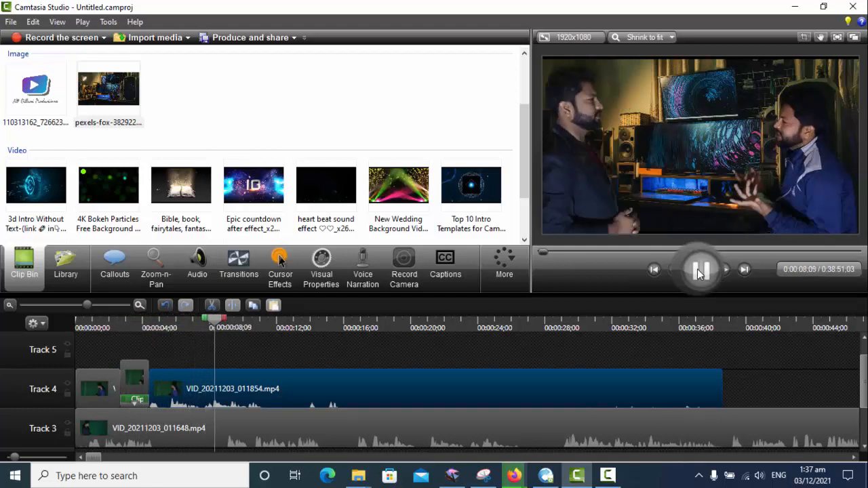
click(699, 270)
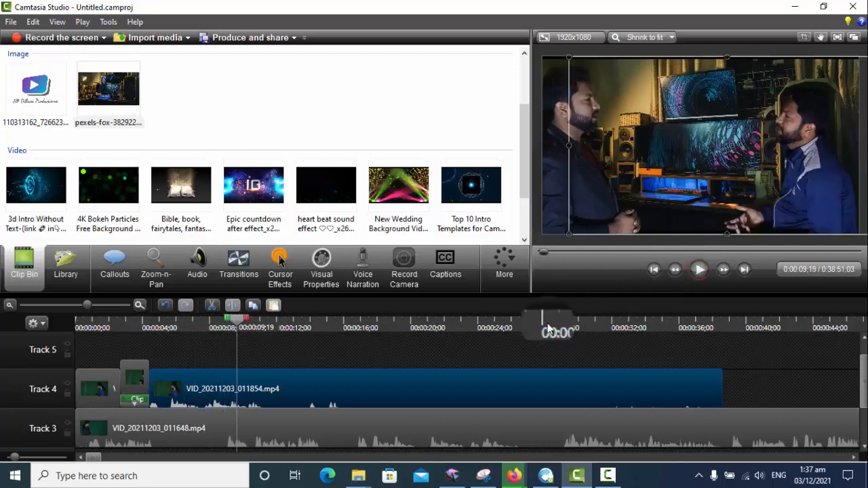
Split the Track 3 clip VID_20211203_011648.mp4 at 0:00:08;24
drag(236, 323, 228, 355)
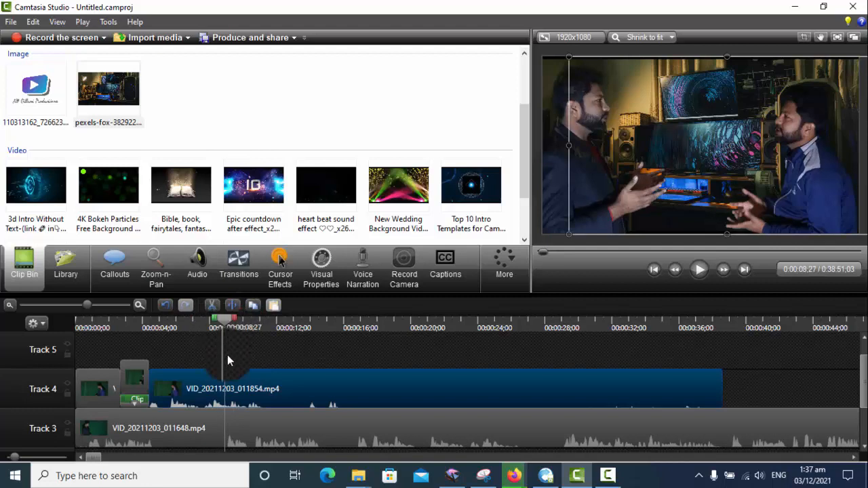
click(232, 436)
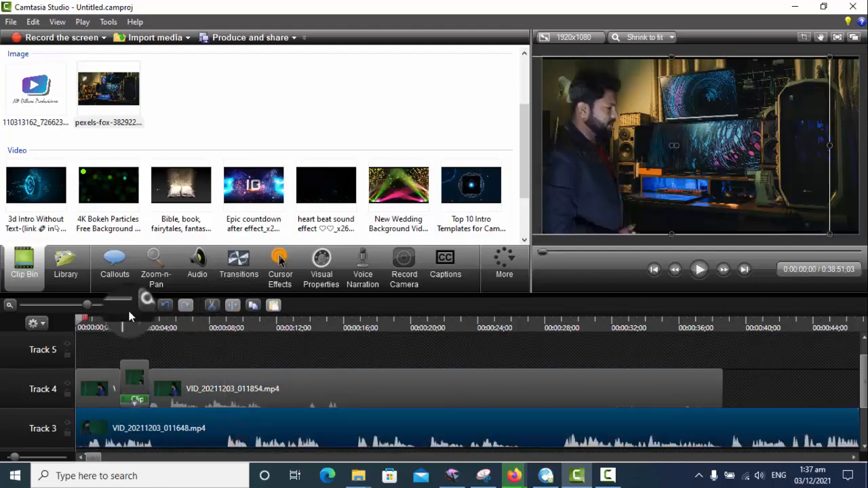
drag(81, 316, 229, 350)
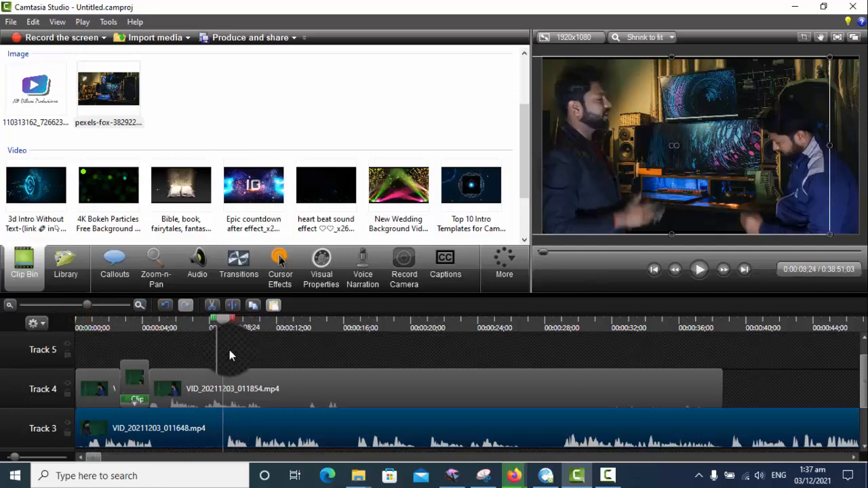
click(234, 307)
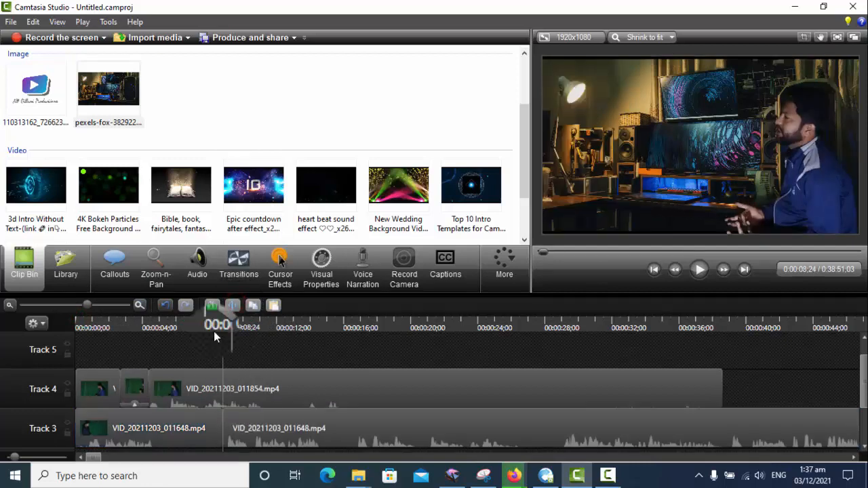
Split the first Track 3 segment at 0:00:06;26 and move the long last segment later, leaving a gap before it
drag(219, 326, 192, 329)
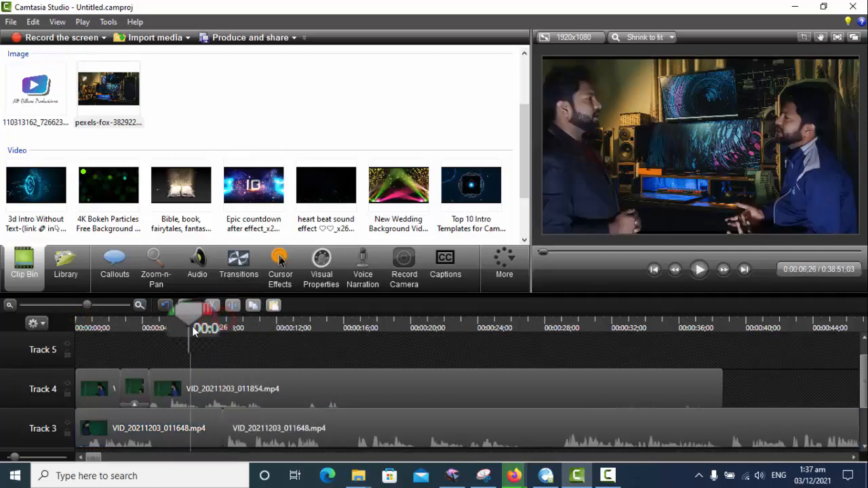
click(206, 430)
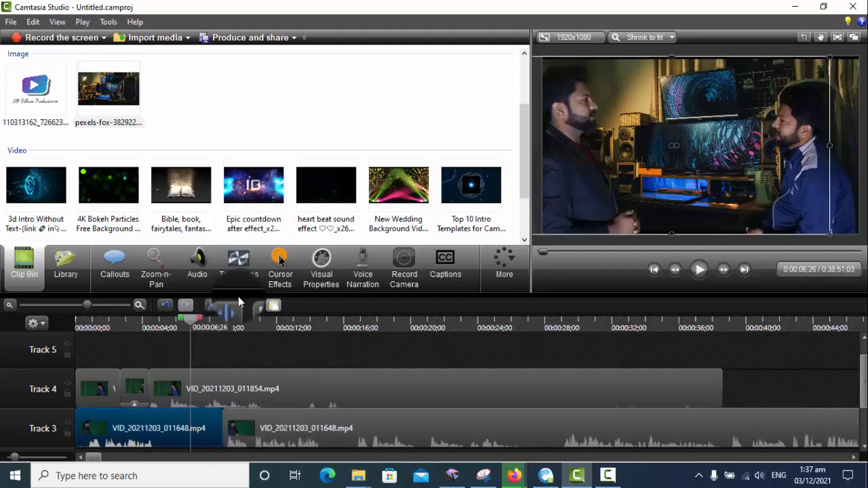
click(290, 430)
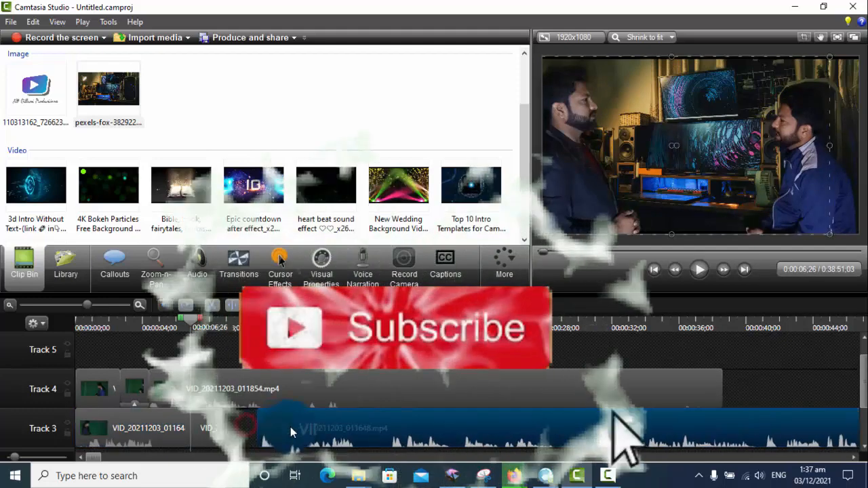
Slow the short Track 3 segment after 0:00:06;26 to 70% clip speed and close the gap with the following clip
click(200, 422)
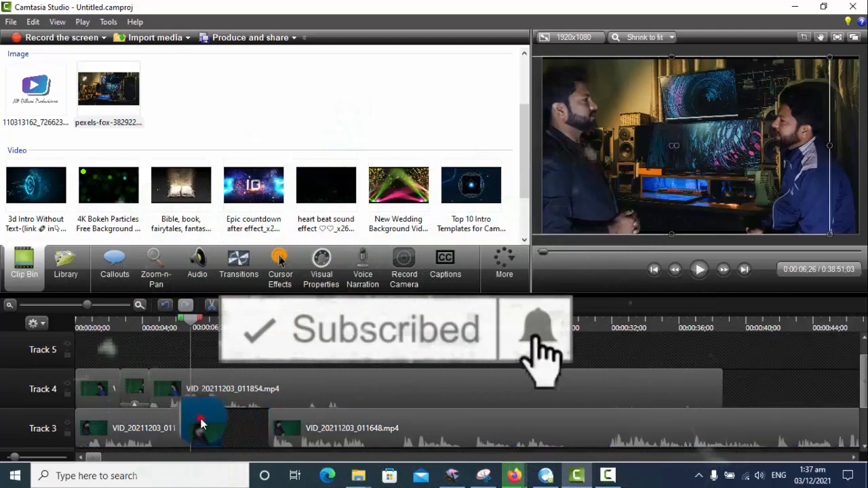
right_click(202, 425)
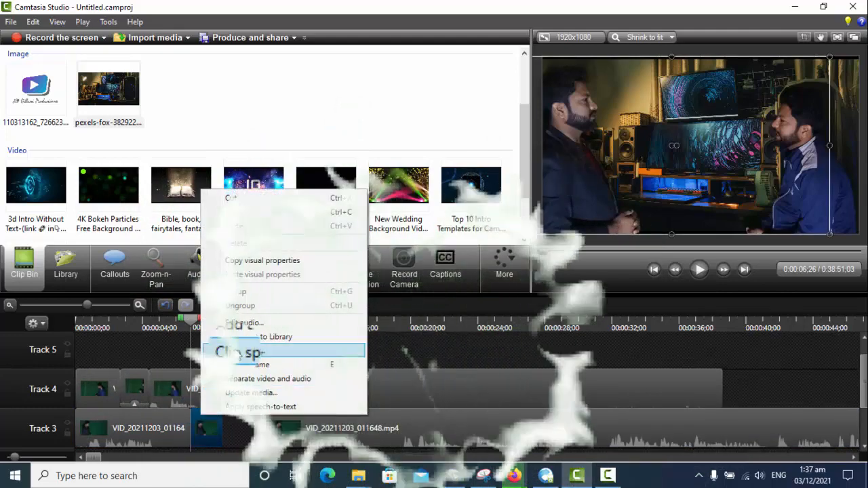
click(245, 352)
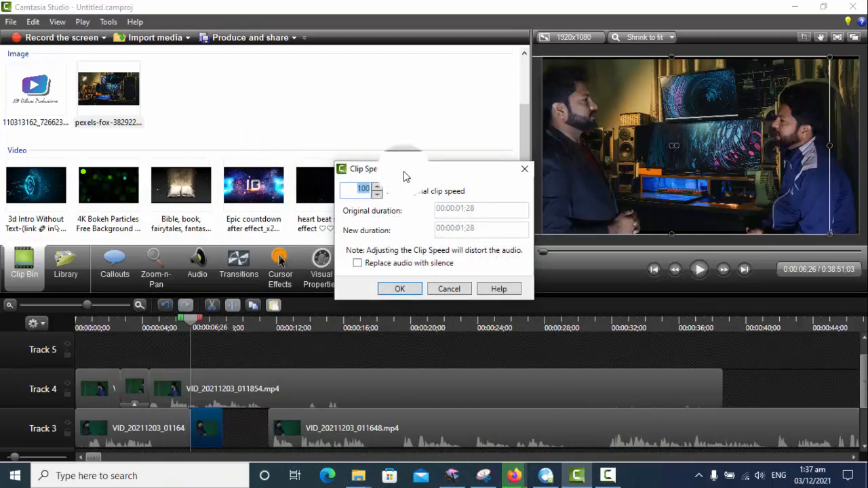
text(70)
click(399, 289)
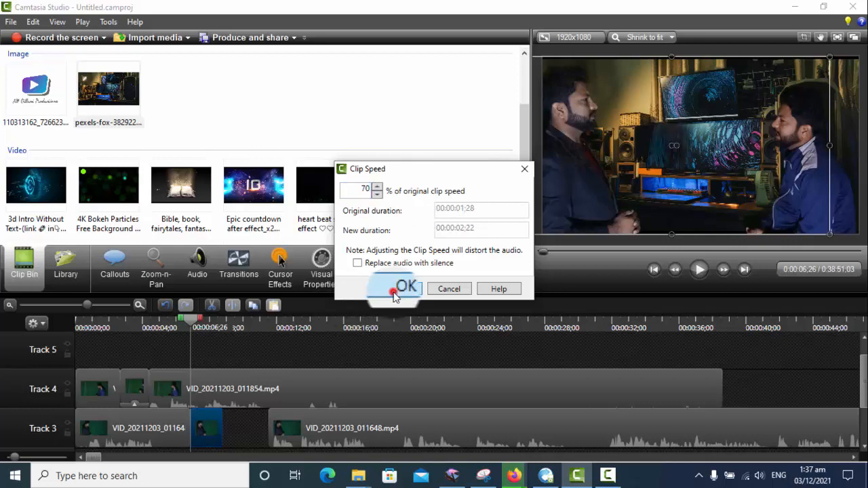
drag(280, 438, 247, 436)
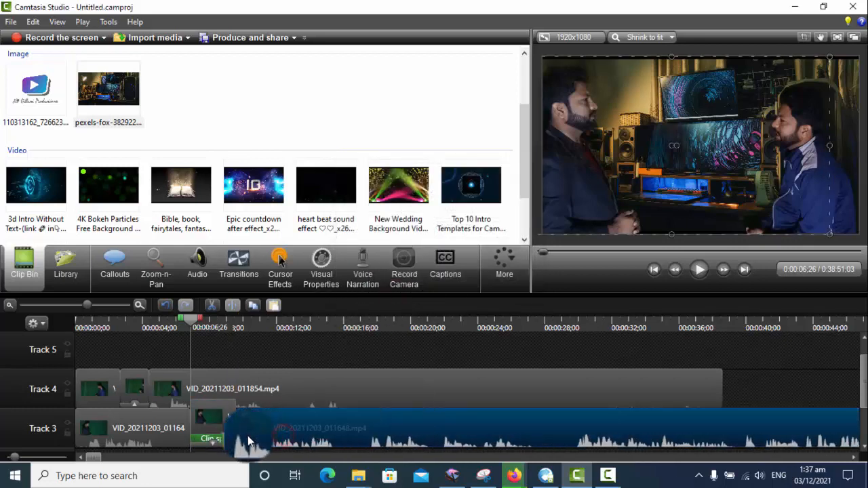
Play back the composite from the start to about 0:00:22 to review both actors' timing
drag(191, 320, 49, 323)
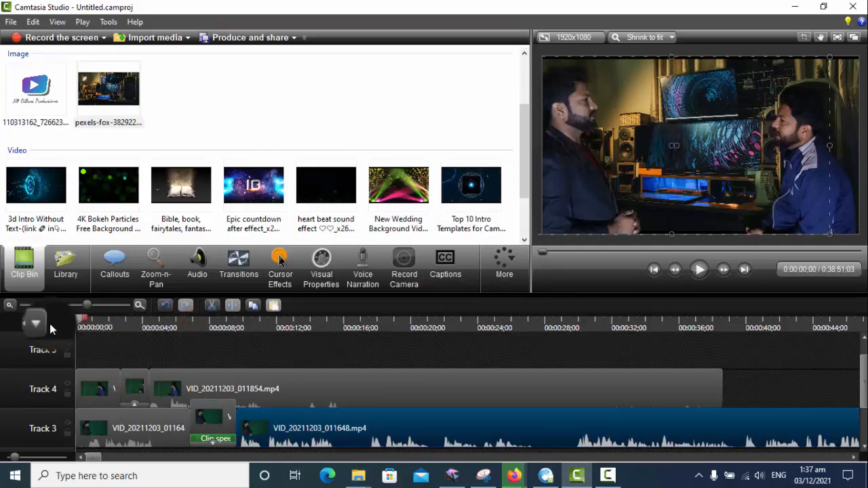
click(699, 269)
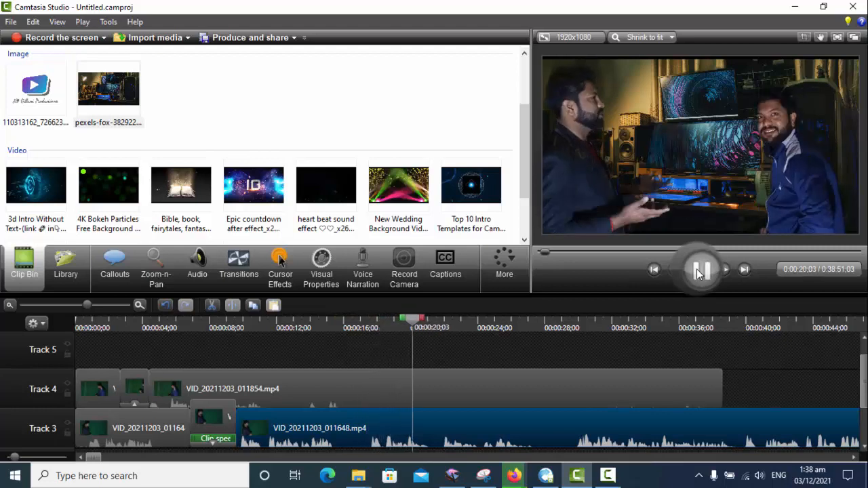
click(700, 271)
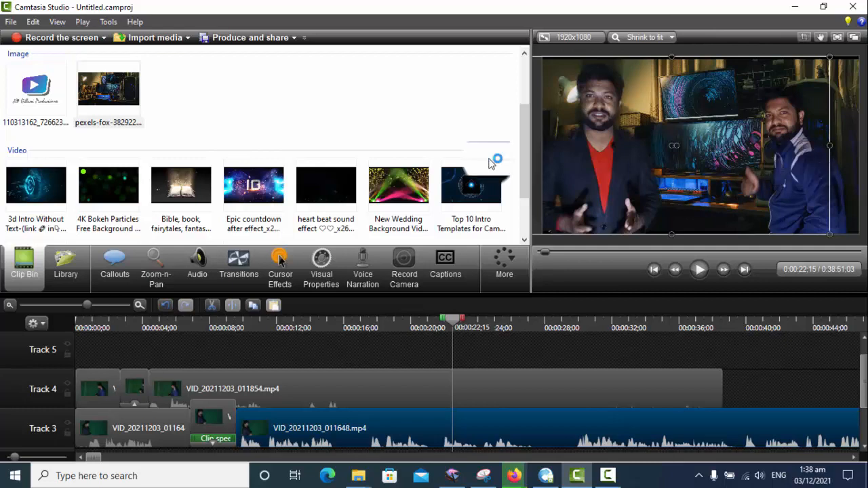
Add a Zoom-n-Pan at 0:00:22;15 that frames the red-shirted actor and the monitors, excluding the second actor
click(155, 270)
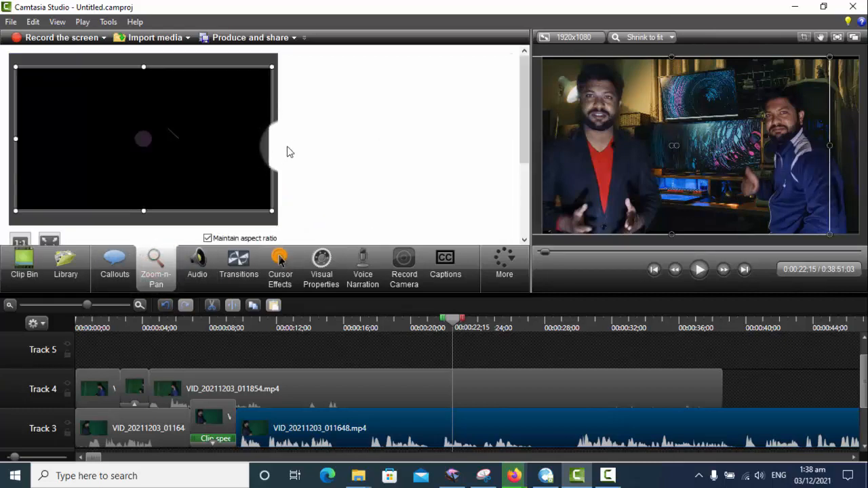
drag(272, 139, 174, 131)
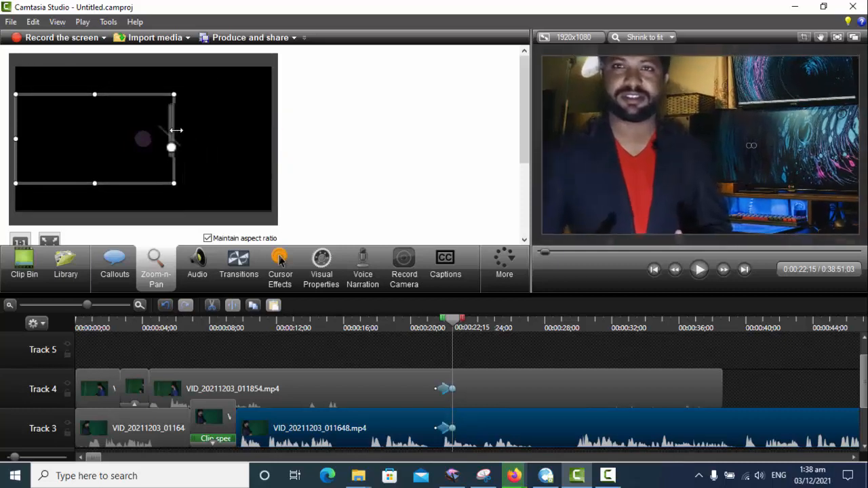
drag(121, 128, 129, 78)
drag(100, 128, 84, 121)
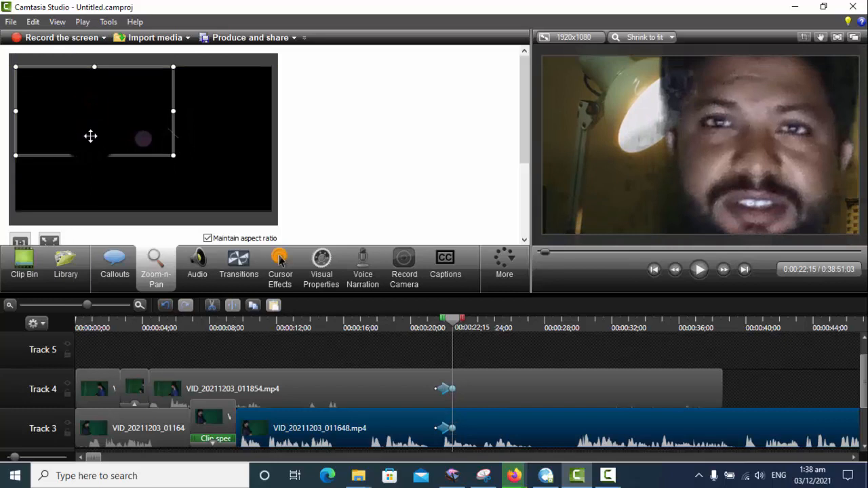
drag(62, 99, 184, 164)
drag(155, 137, 144, 123)
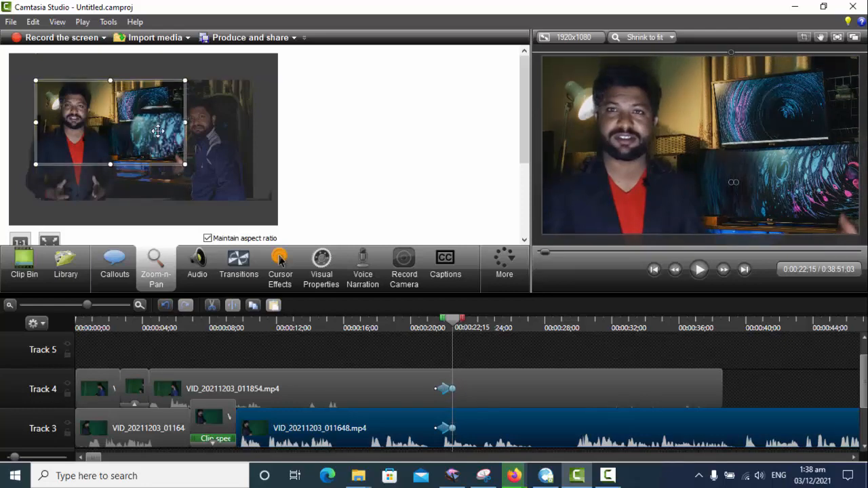
Play through the zoomed section and split the long Track 3 clip at 0:00:29;24
click(701, 270)
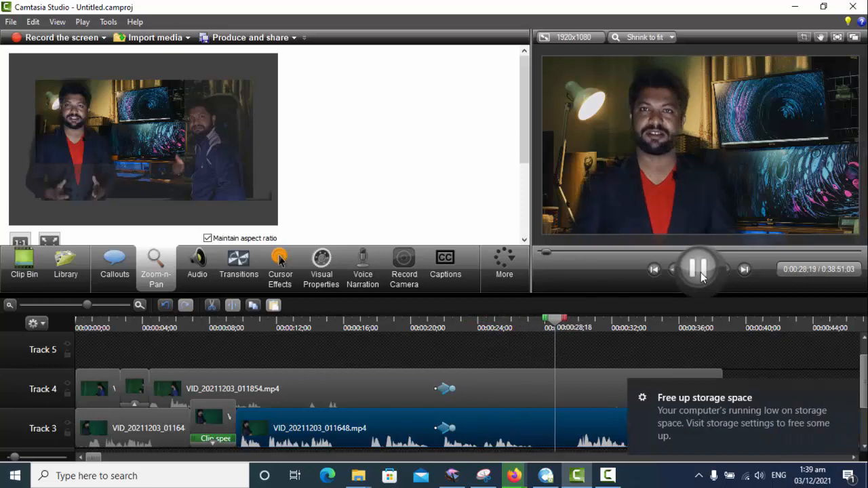
click(700, 270)
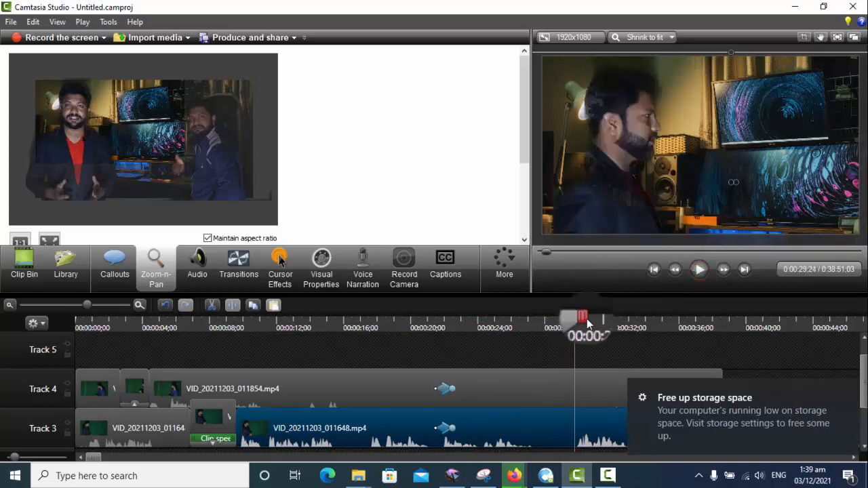
click(580, 442)
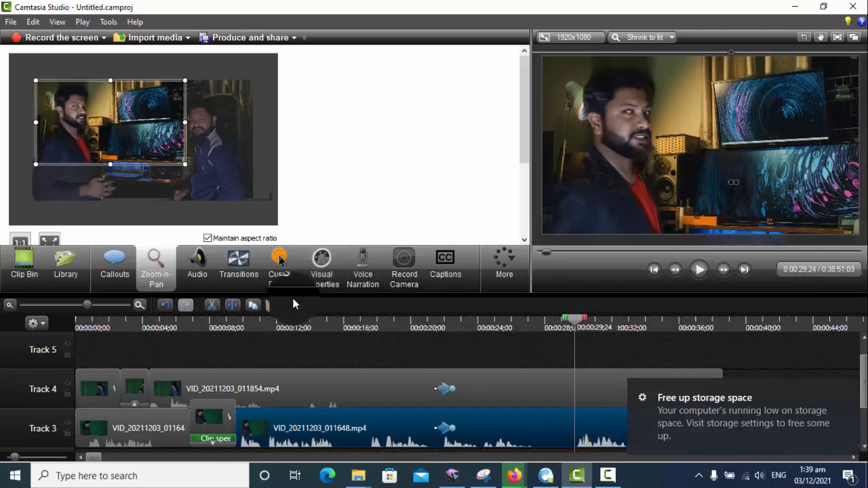
click(231, 307)
Split the Track 3 clip at 0:00:22;15, delete the segment up to 0:00:29;24, and close the gap with the following clip
drag(573, 320, 455, 320)
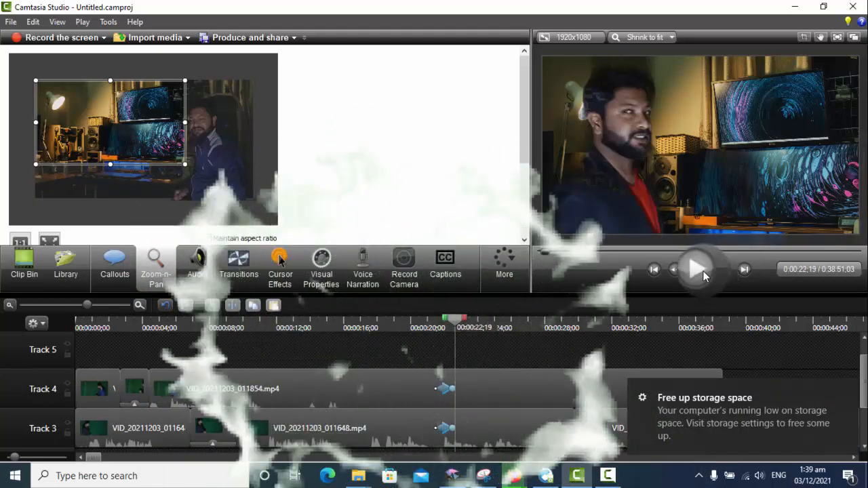
click(709, 271)
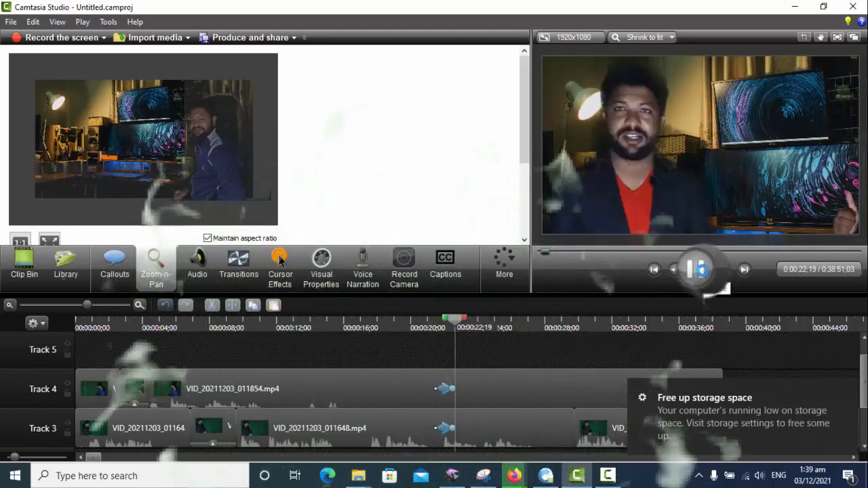
click(697, 270)
drag(465, 319, 458, 319)
click(477, 432)
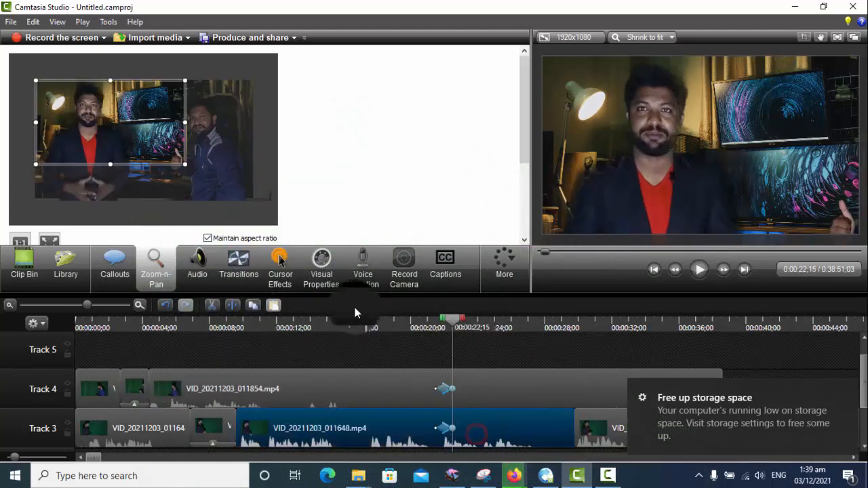
click(233, 306)
click(510, 440)
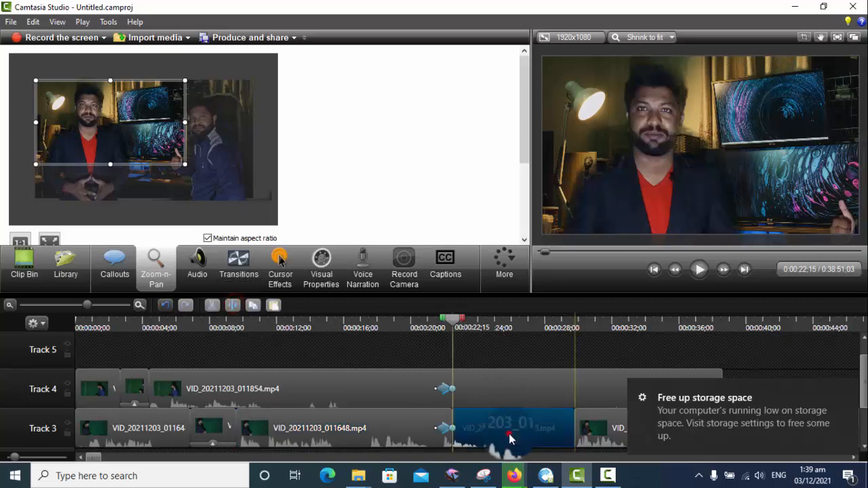
key(Delete)
drag(646, 442, 488, 451)
Review playback from 0:00:20;27 to 0:00:38;12, then split the Track 4 clip at 0:00:25;16 and delete its remainder
drag(453, 319, 427, 329)
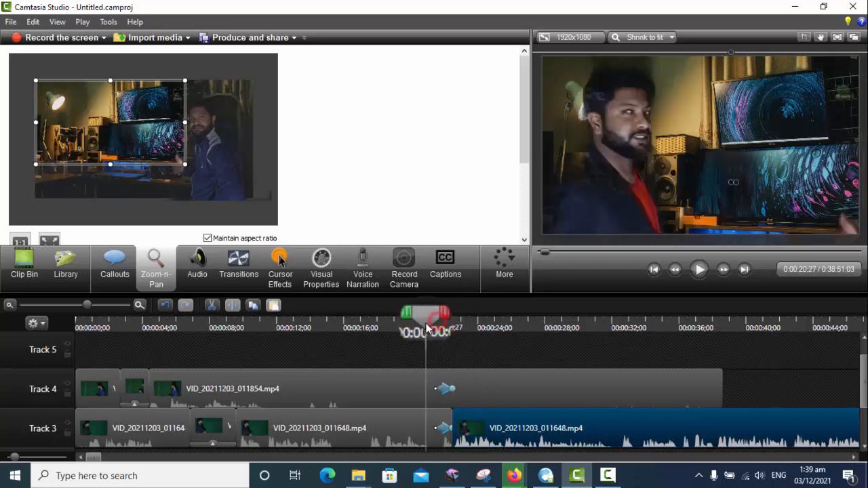
click(697, 269)
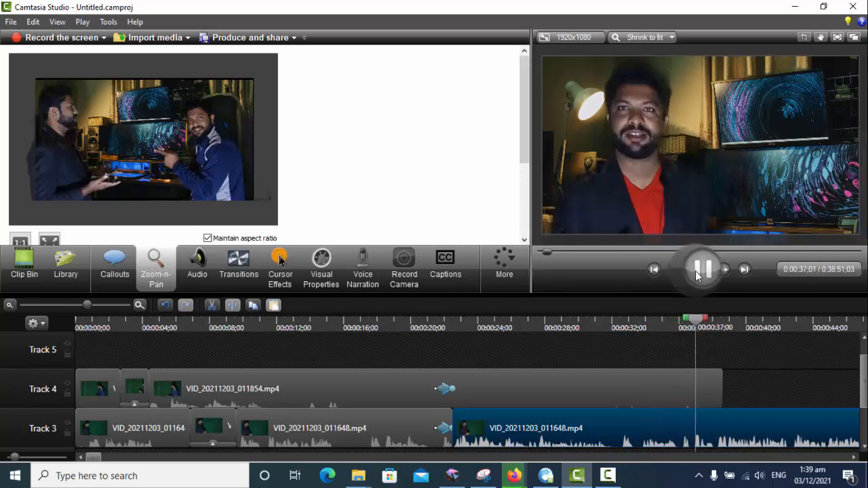
click(699, 273)
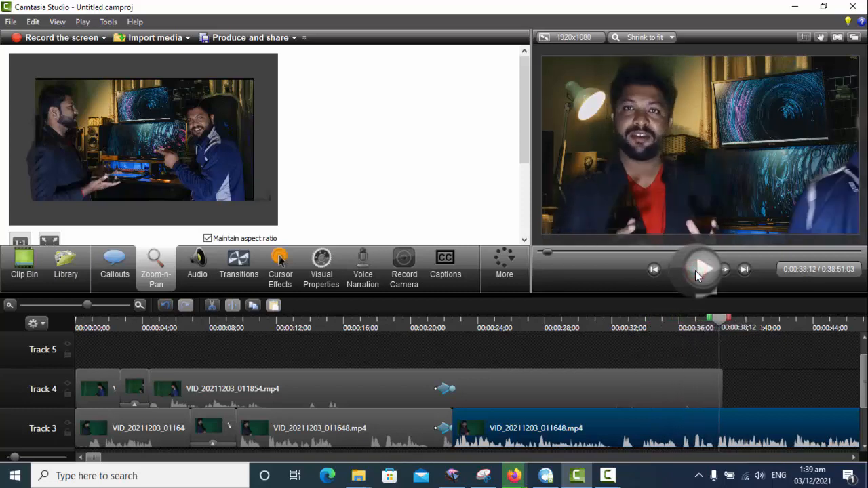
drag(719, 321, 503, 329)
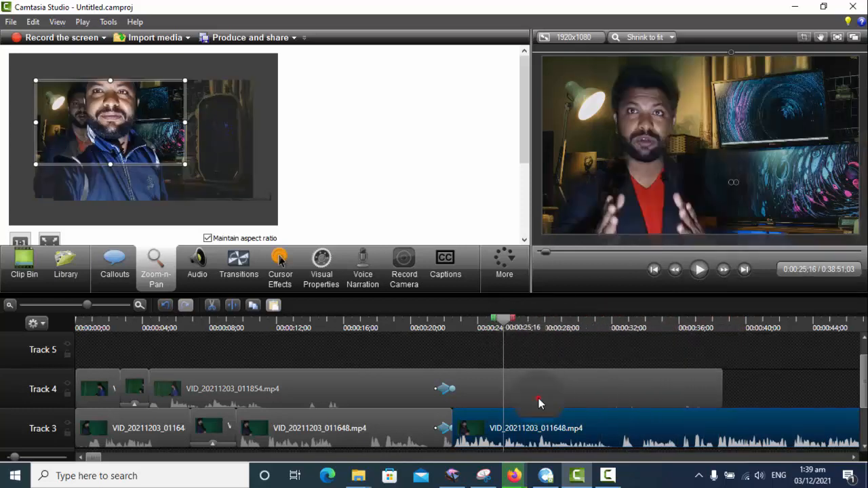
click(539, 399)
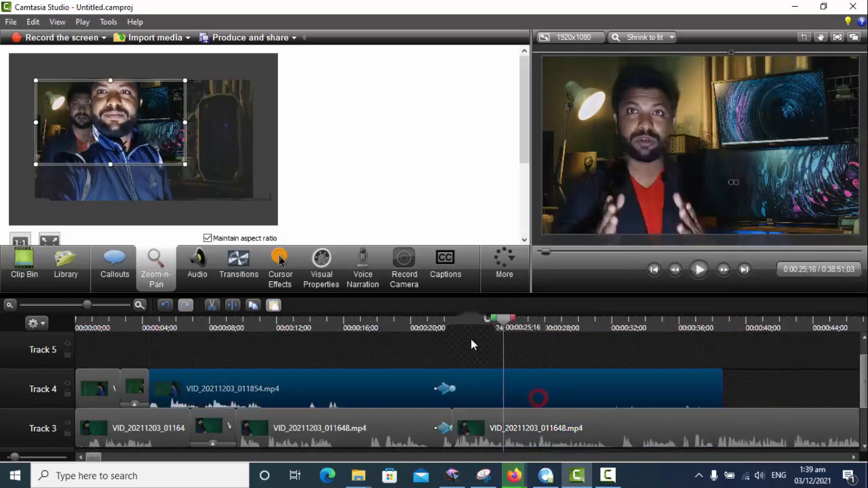
click(231, 305)
click(548, 388)
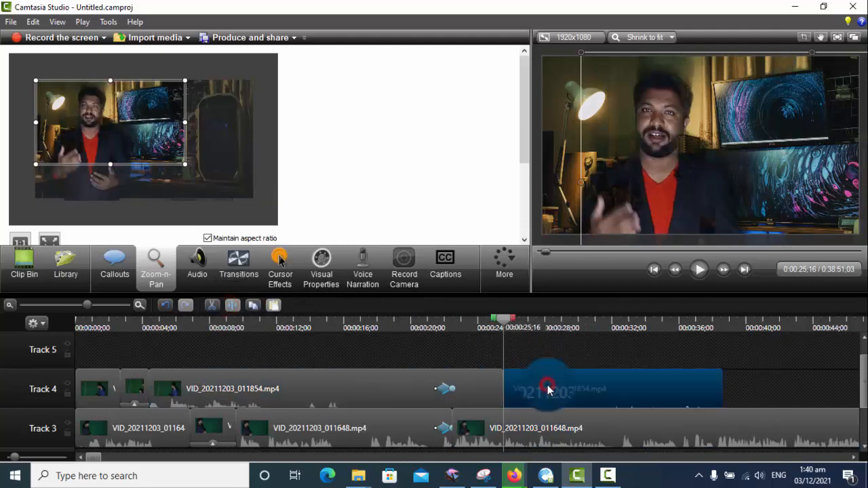
key(Delete)
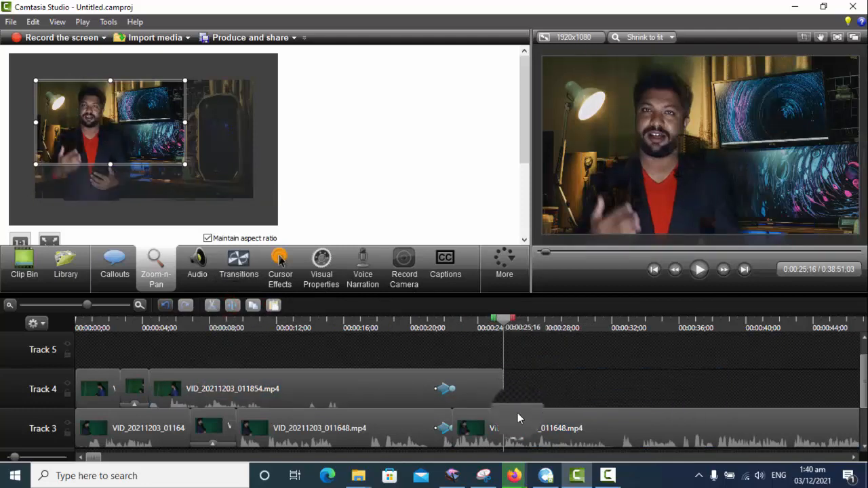
Add a Zoom-n-Pan at 0:00:25;16 that frames the whole background, and extend its animations on Tracks 3 and 1 to about 0:00:30
click(516, 420)
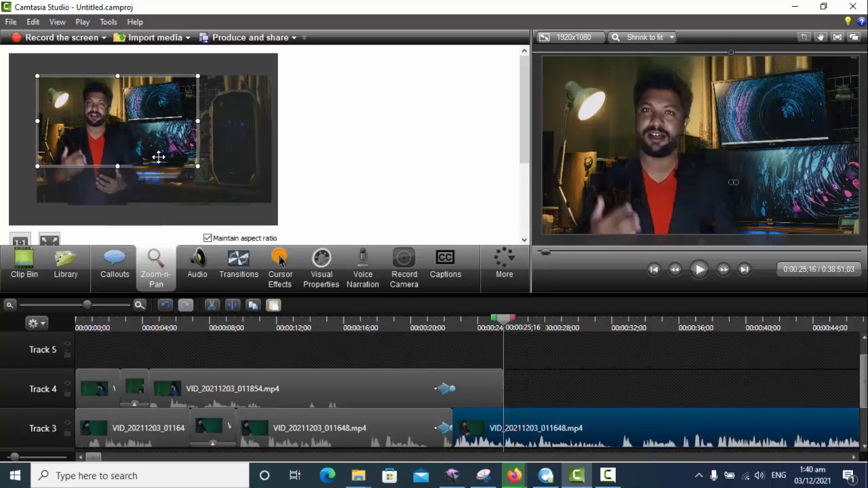
drag(199, 168, 271, 206)
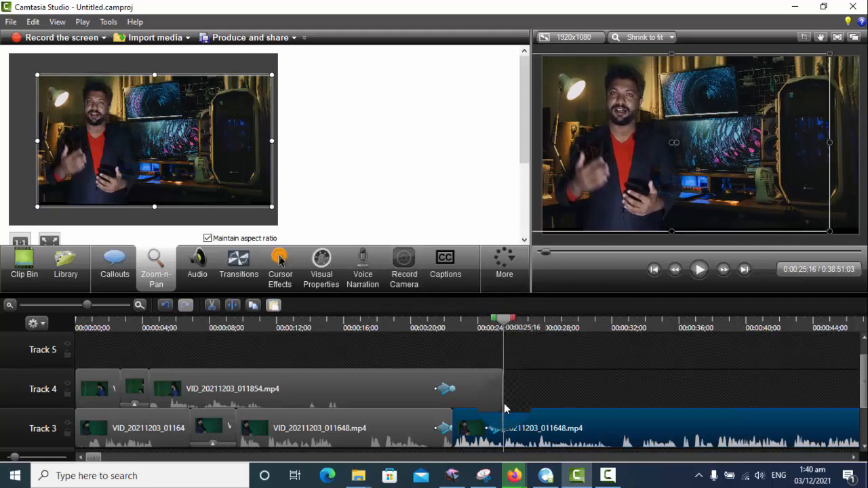
drag(503, 427, 576, 428)
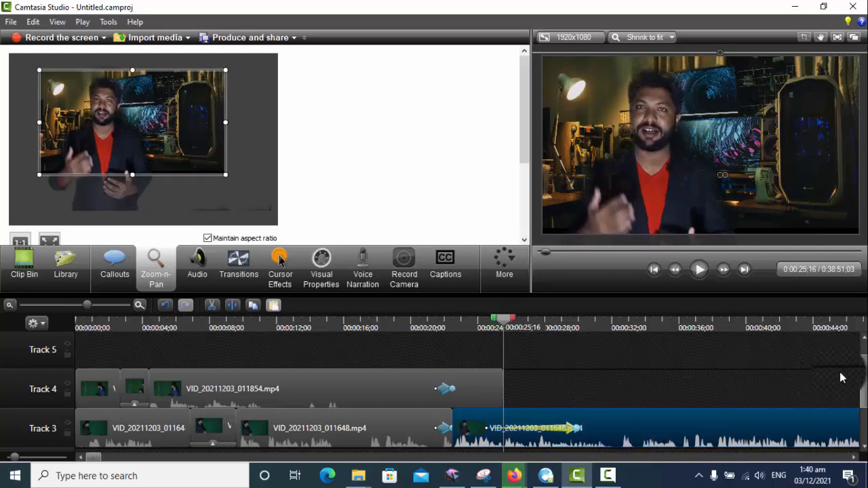
scroll(861, 373, down, 2)
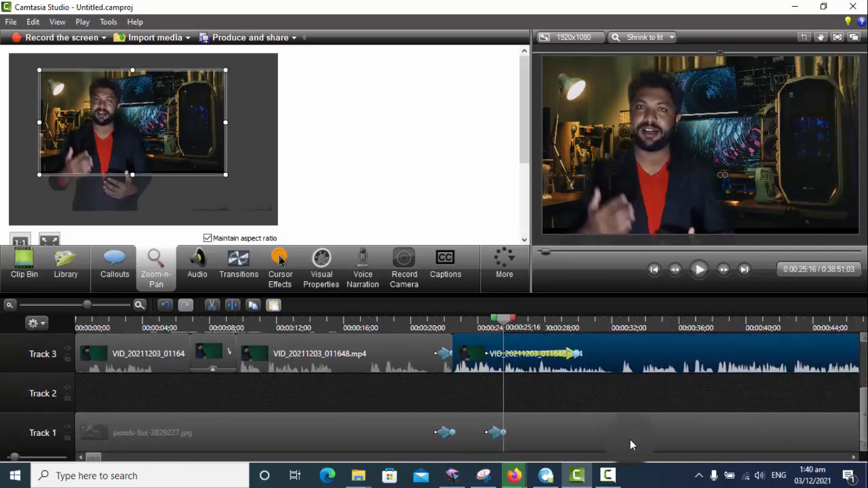
drag(494, 432, 577, 433)
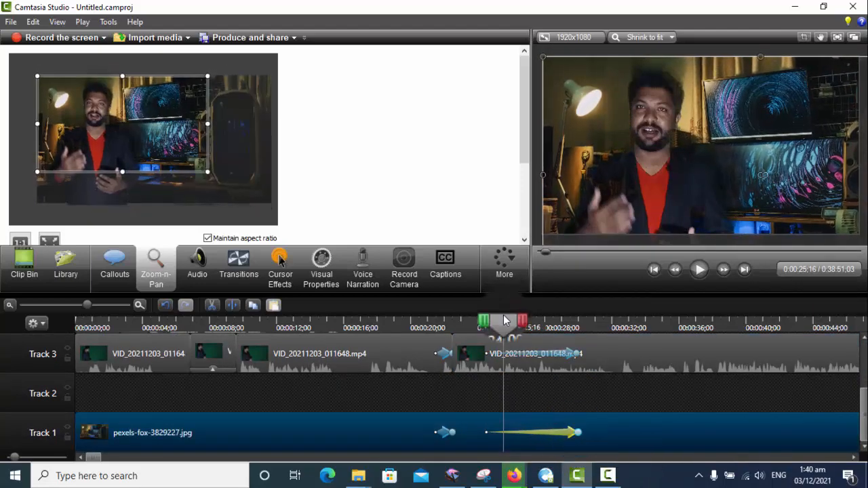
Play back the composite from the start to 0:00:55;10 to review the zooms and find where the performance ends
drag(467, 318, 19, 356)
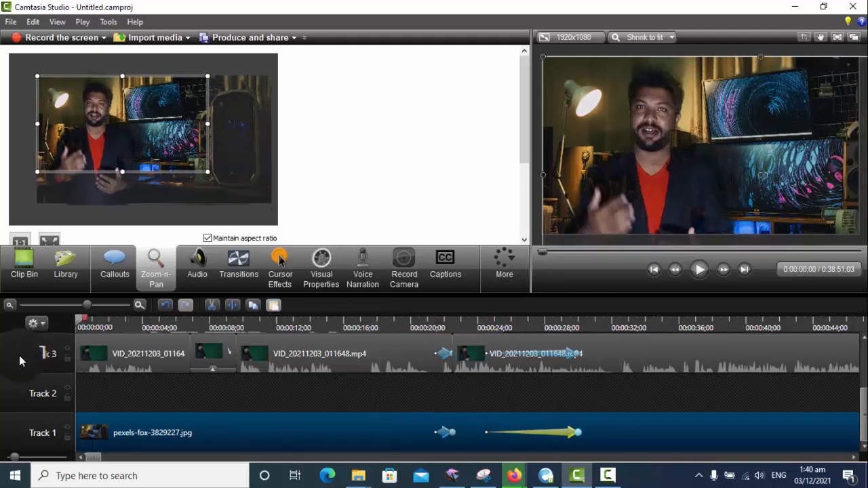
click(701, 272)
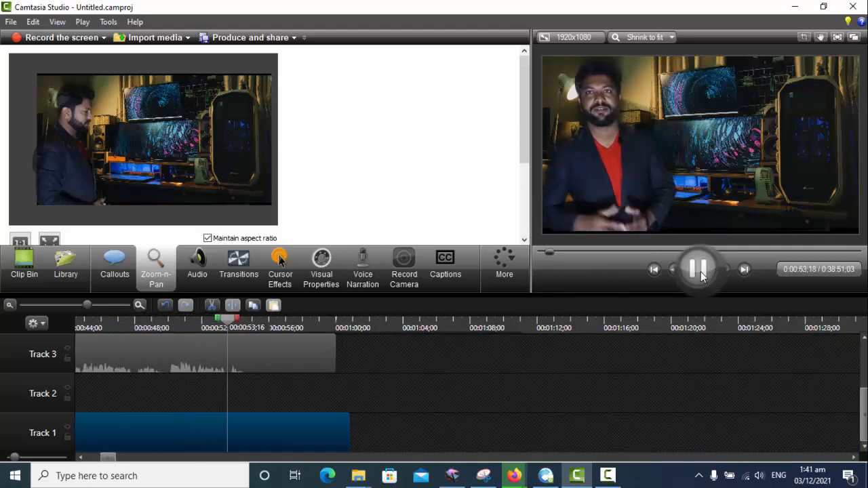
click(700, 272)
click(701, 271)
click(700, 271)
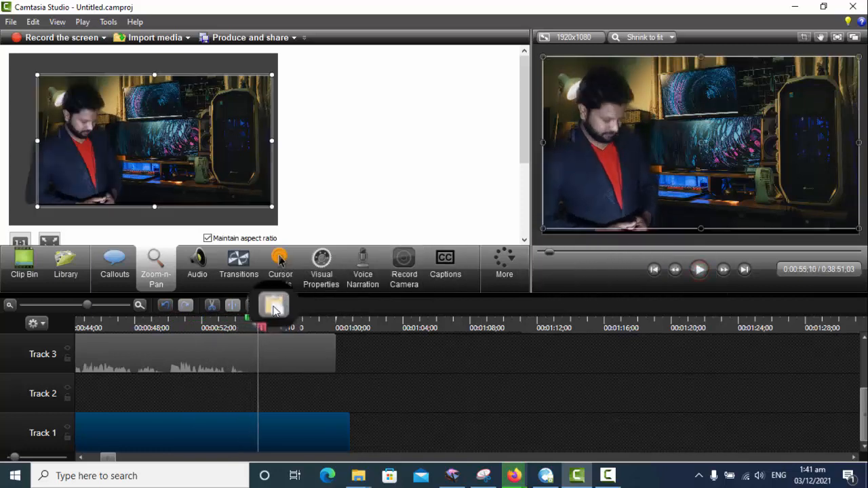
Split the last Track 3 clip at 0:00:54;14 and delete the part after it
drag(254, 320, 242, 325)
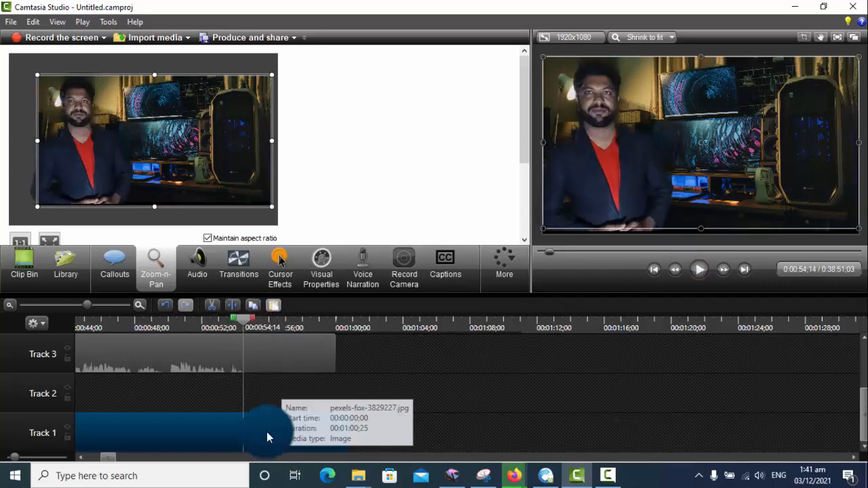
click(249, 350)
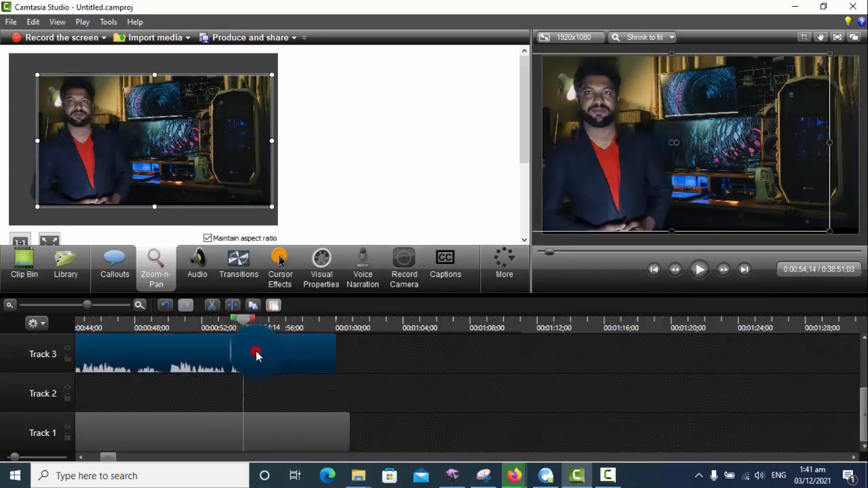
click(232, 305)
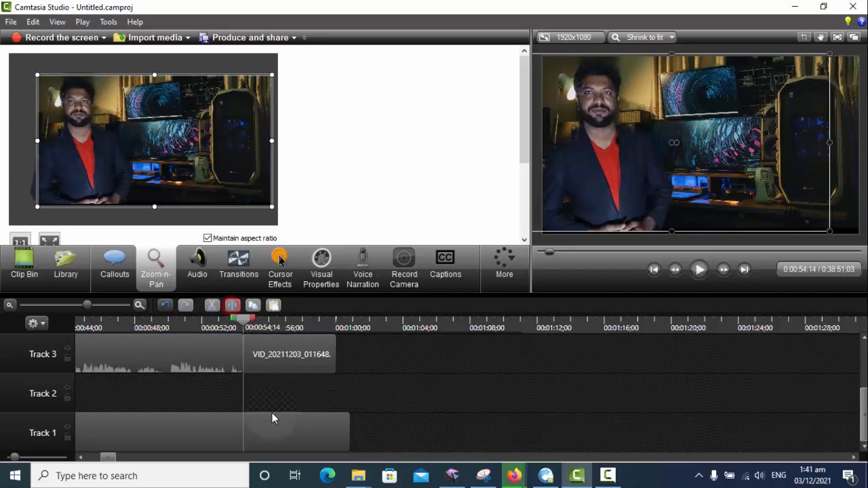
click(293, 367)
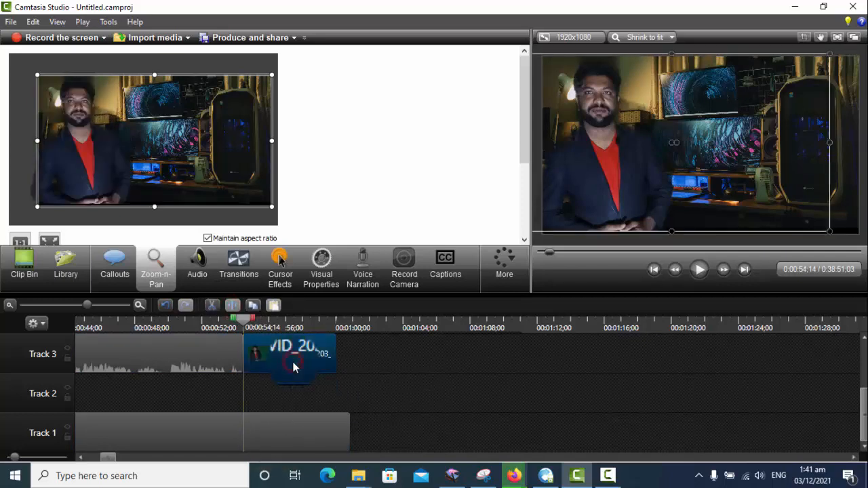
key(Delete)
Split the Track 1 background image at 0:00:54;14 and delete the part after it
click(271, 428)
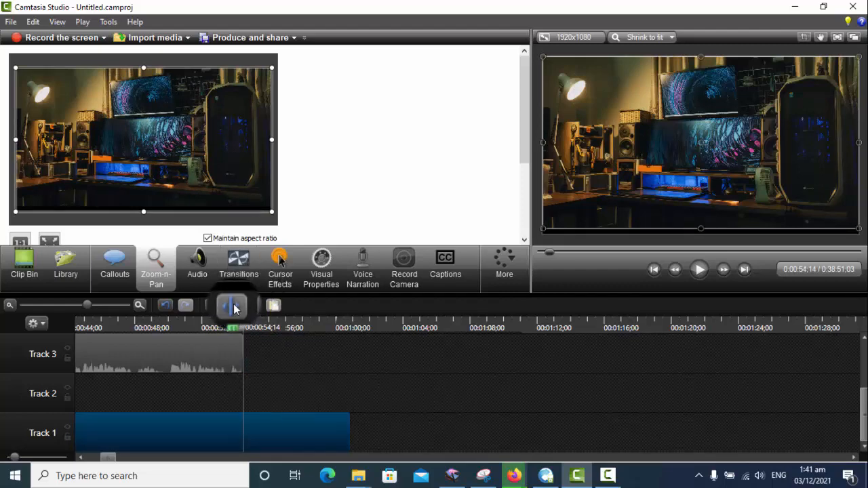
click(232, 306)
click(285, 434)
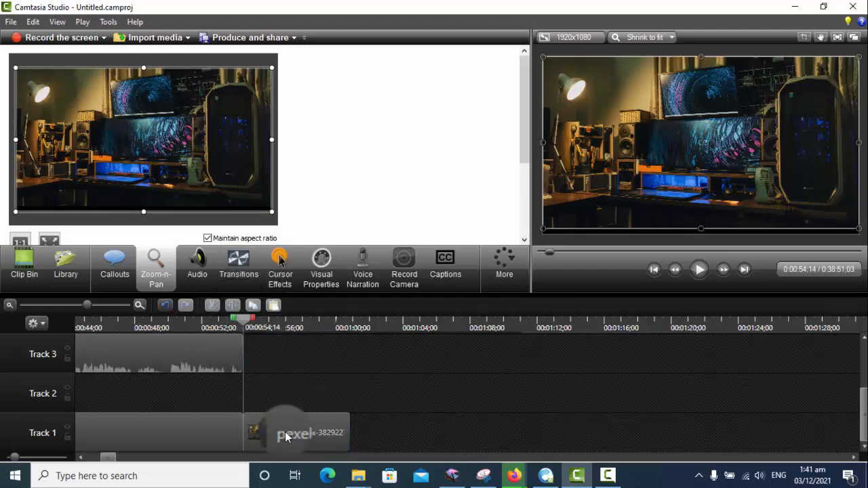
key(Delete)
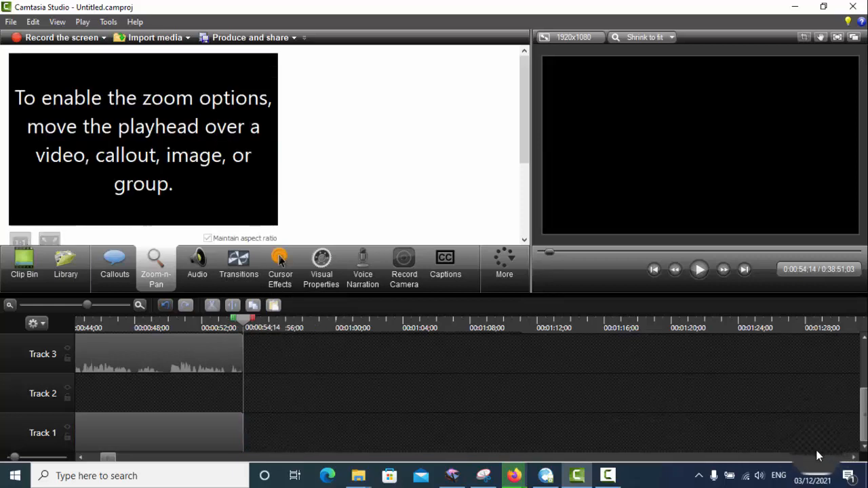
Move the end of the Track 3 zoom animation near 0:00:22 slightly earlier, away from the cut, and select the following clip
drag(113, 460, 93, 461)
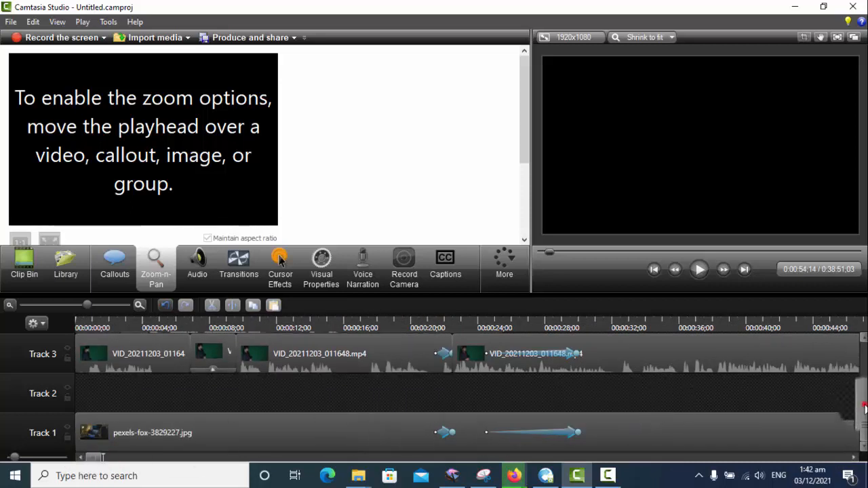
drag(862, 407, 858, 378)
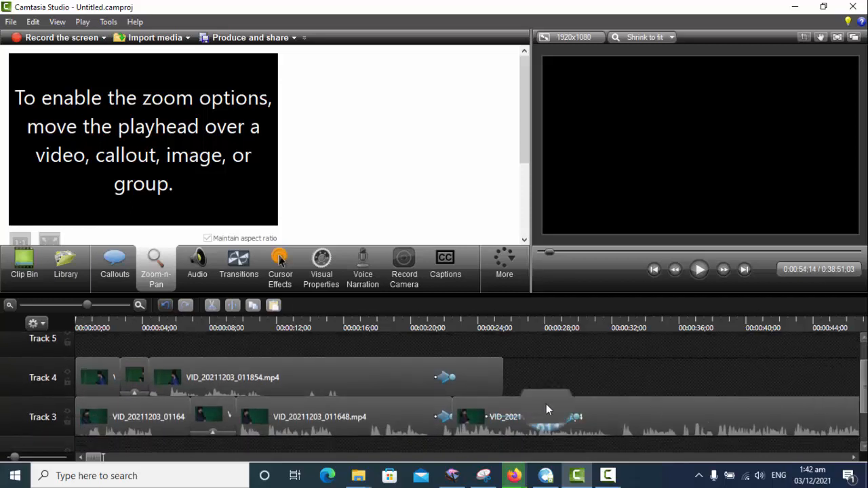
click(456, 421)
drag(457, 421, 442, 416)
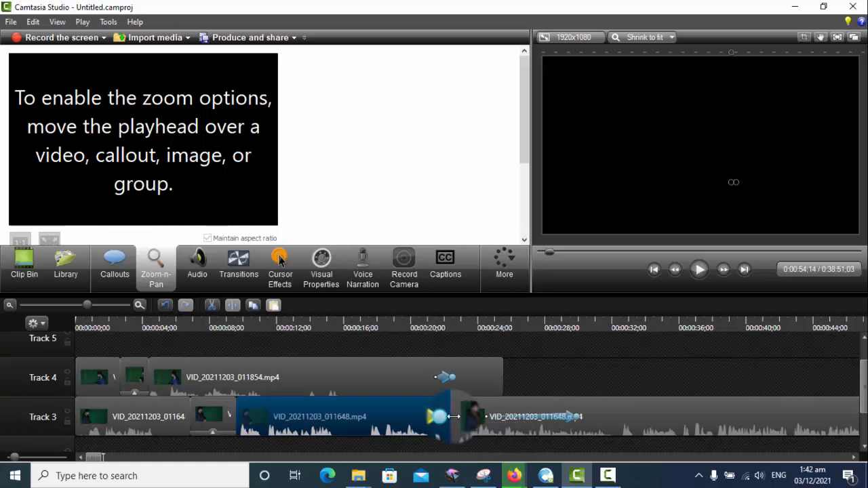
click(455, 420)
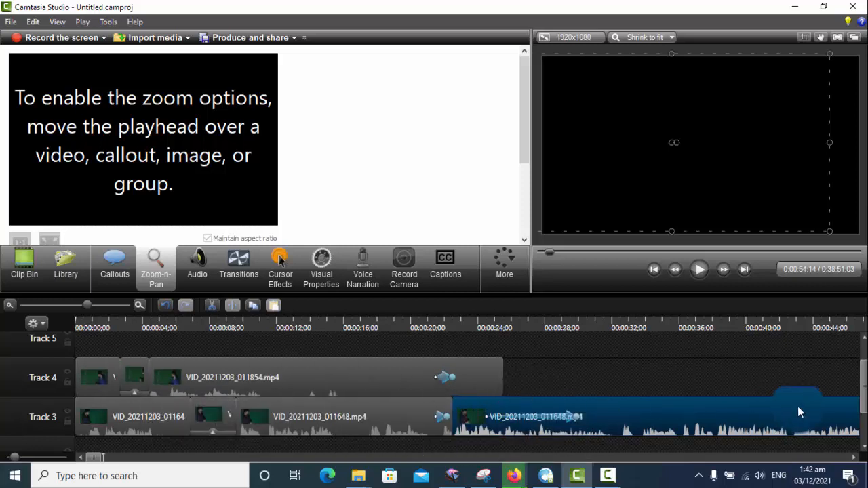
drag(863, 377, 864, 406)
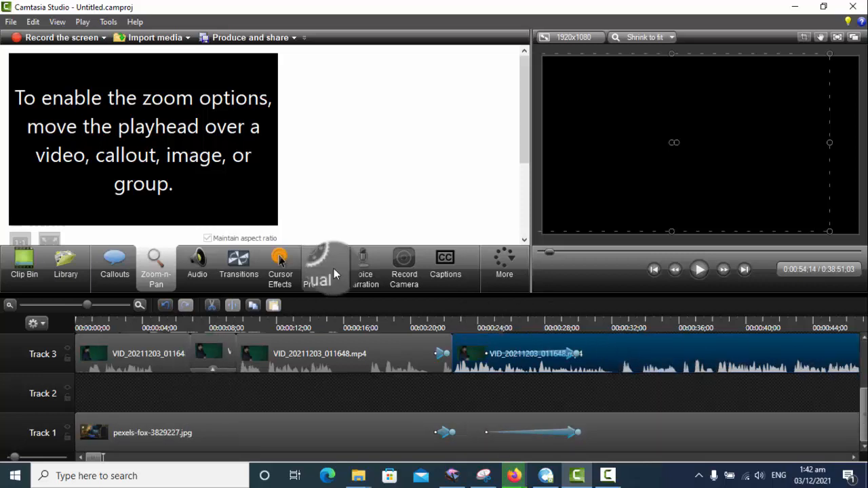
Return the playhead to the start of the timeline and switch to the screen recorder window
drag(567, 252, 526, 258)
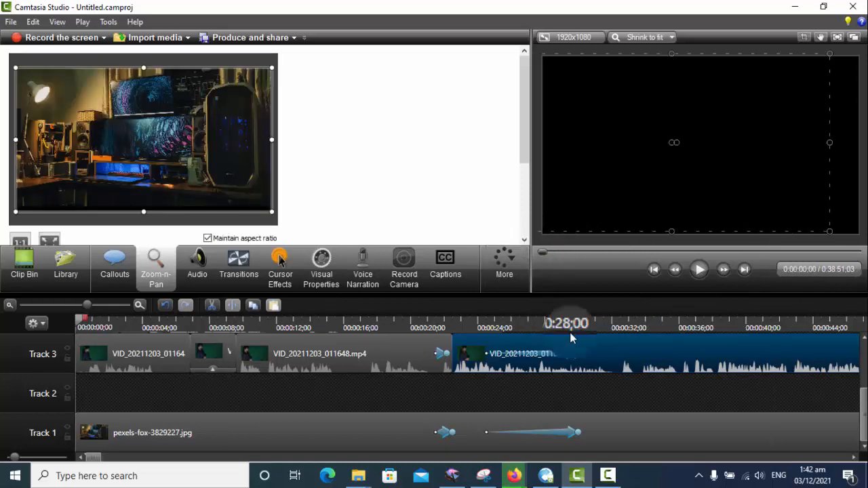
mouse_move(607, 478)
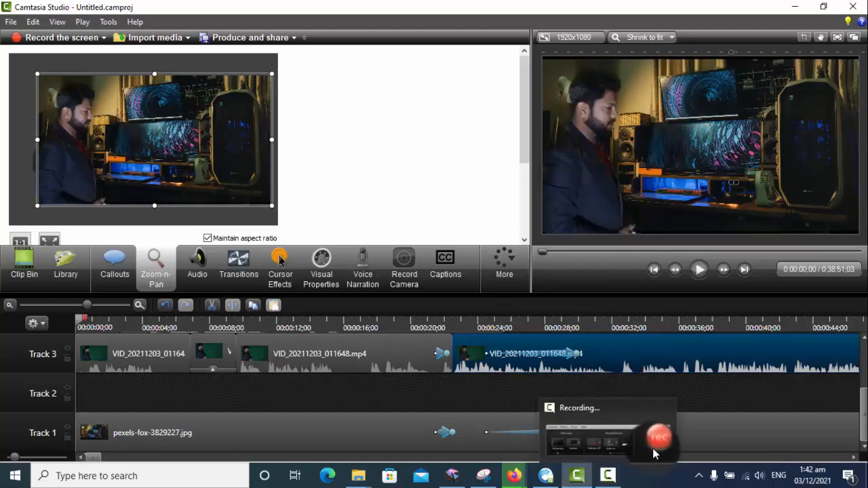
click(603, 421)
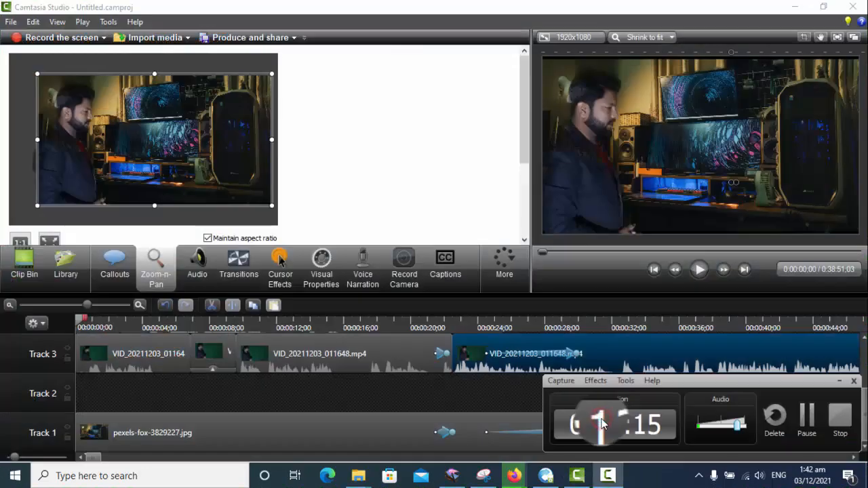